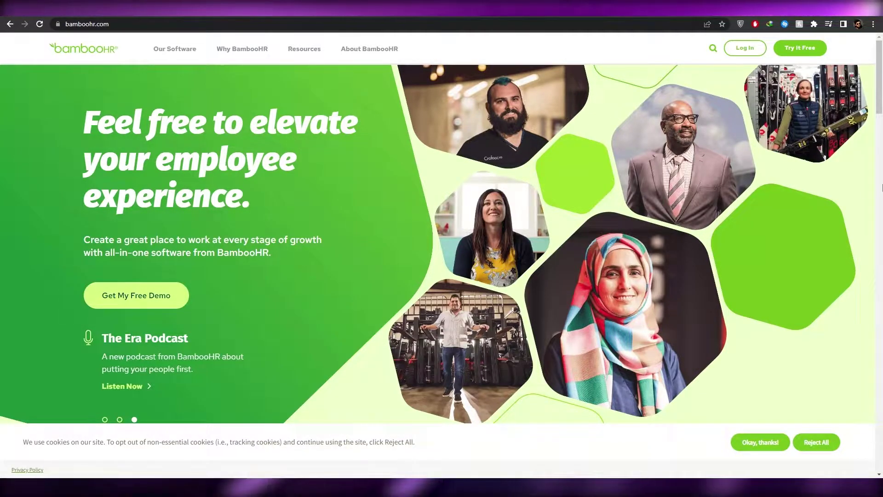
Step: Reject all non-essential cookies to dismiss the BambooHR homepage cookie banner
scroll(267, 250, "down", 4)
scroll(267, 249, "up", 4)
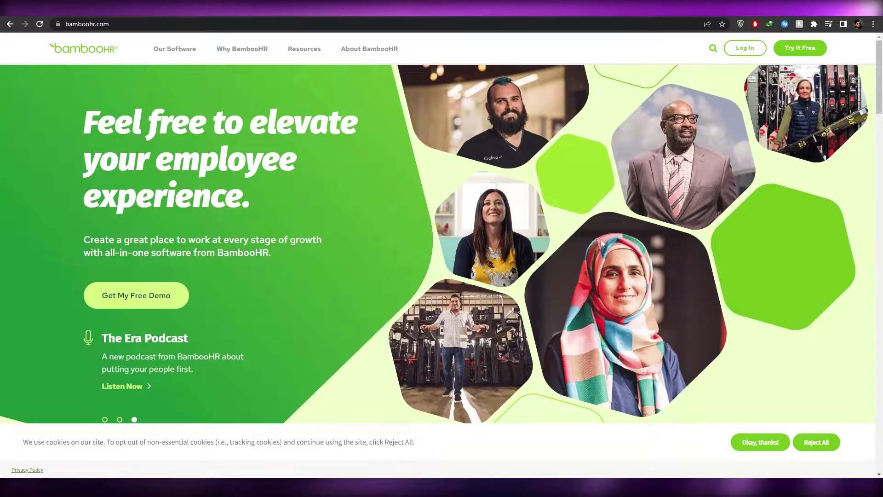
left_click(807, 450)
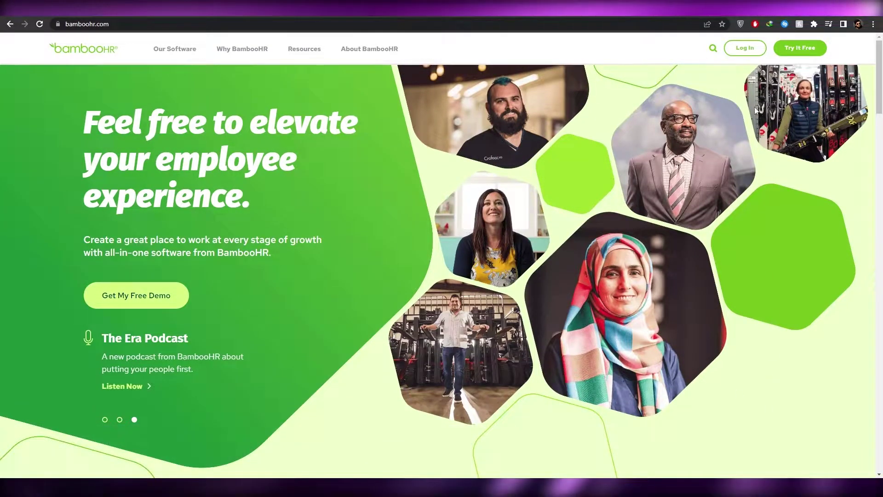
Step: Start a free trial and fill in step 1 with the user's name and company Wen Media
left_click(812, 54)
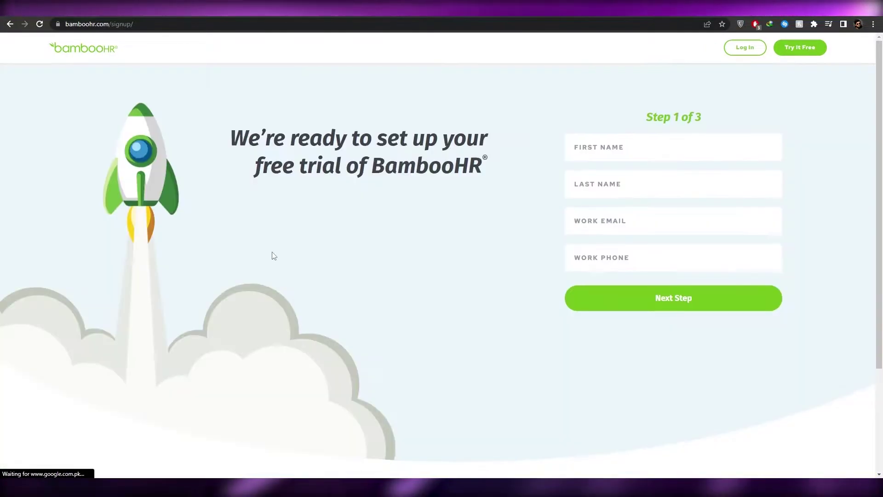
scroll(272, 256, "down", 3)
scroll(272, 257, "up", 3)
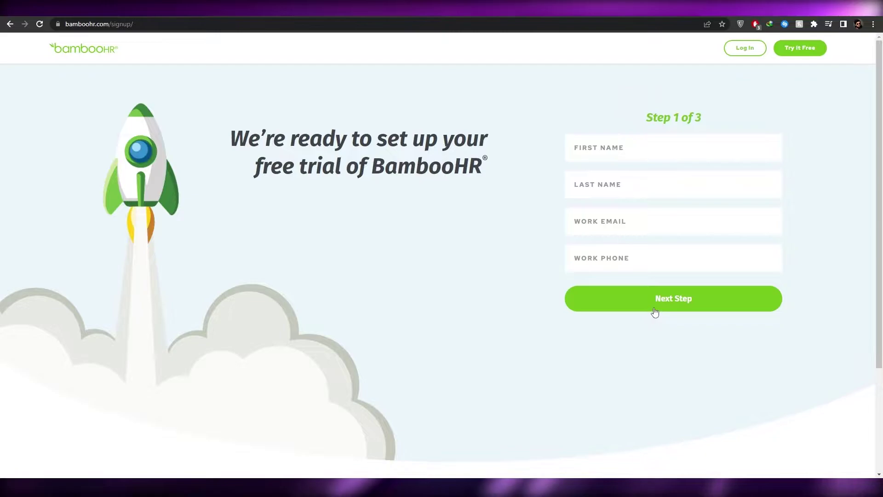
left_click(617, 147)
left_click(563, 377)
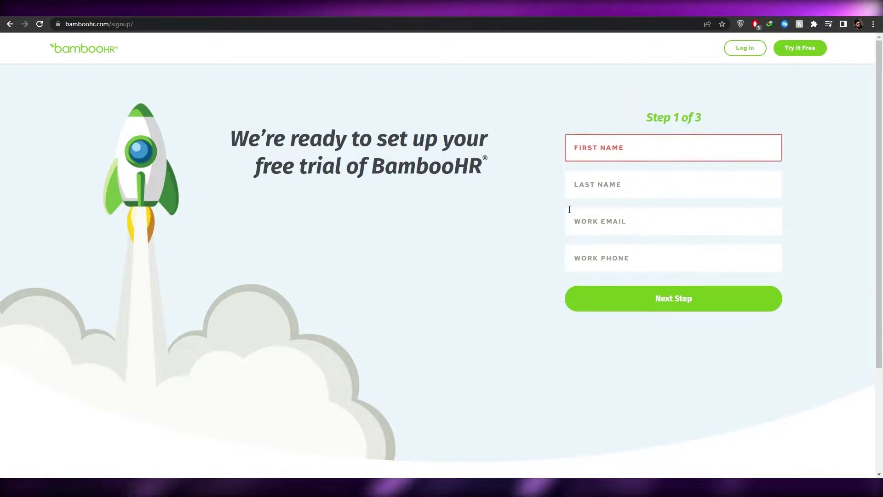
left_click(617, 139)
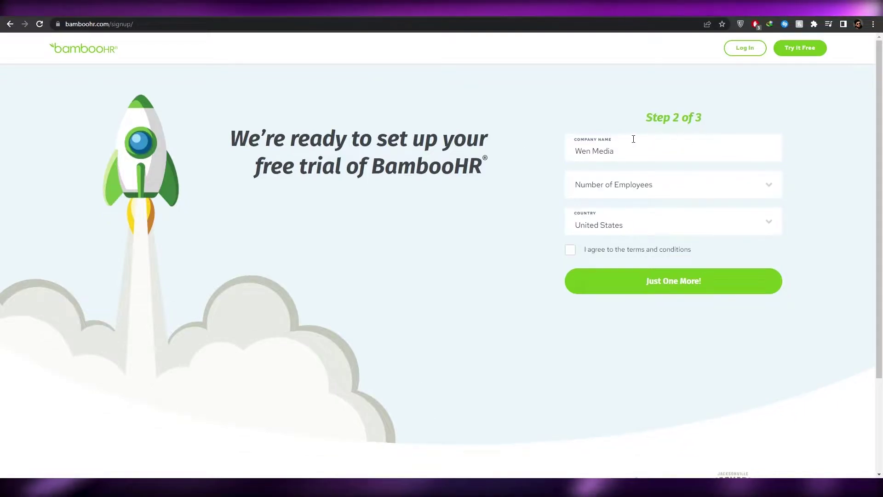
left_click_drag(643, 118, 738, 122)
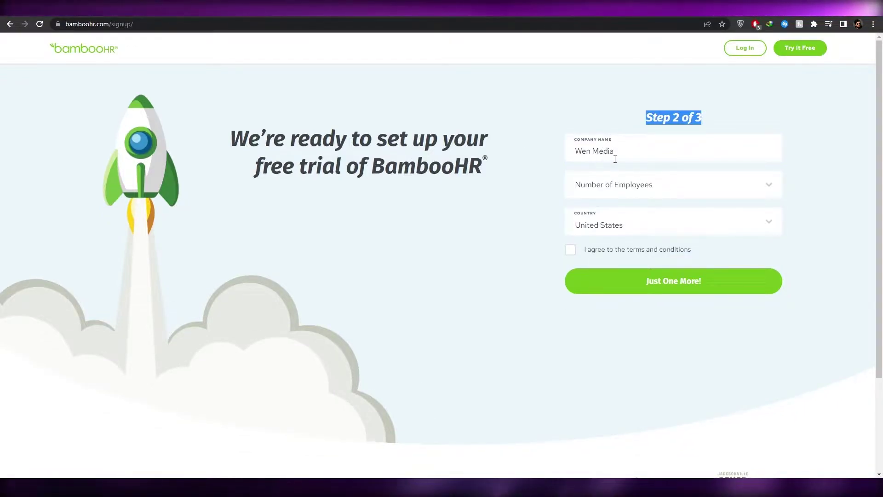
Step: Choose 1 - 24 employees, accept the terms, and continue to the final signup step
left_click(625, 186)
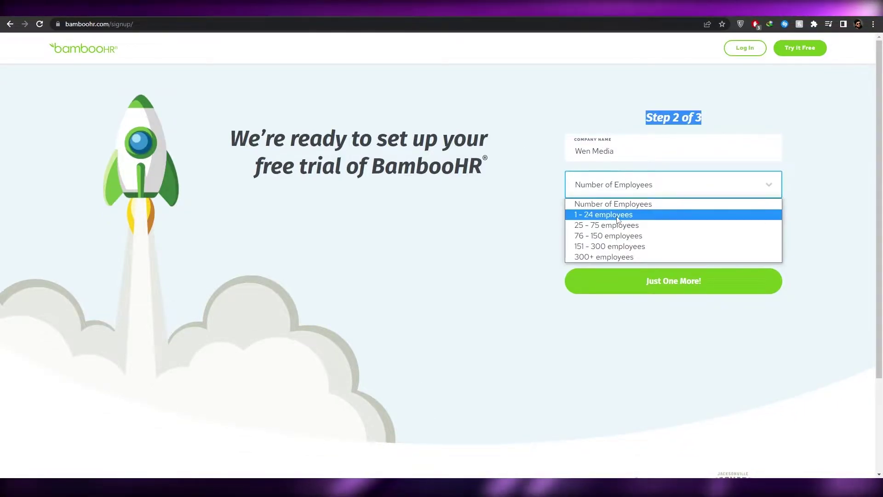
left_click(612, 213)
left_click(571, 250)
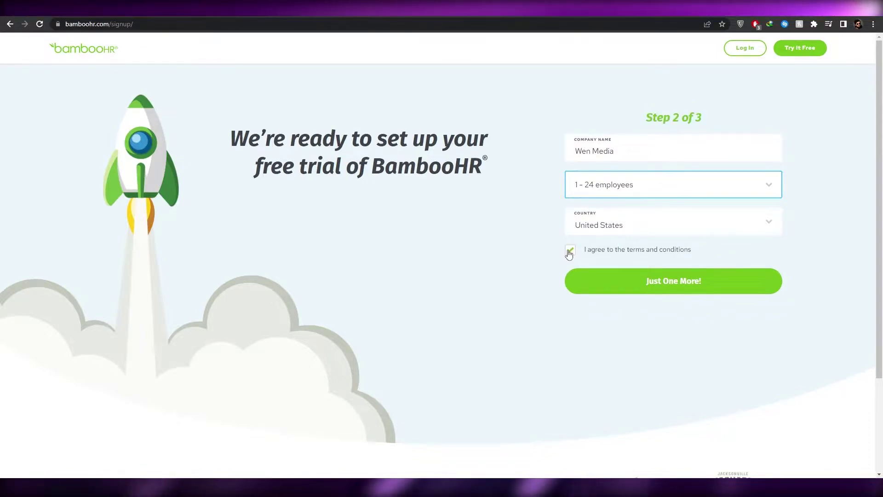
left_click(665, 287)
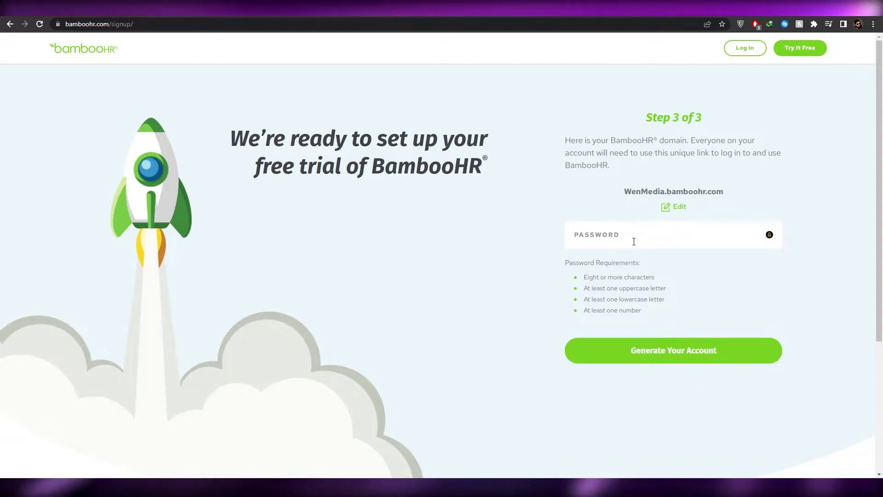
Step: Use Chrome's suggested strong password and generate the WenMedia.bamboohr.com trial account
left_click(631, 239)
left_click(659, 259)
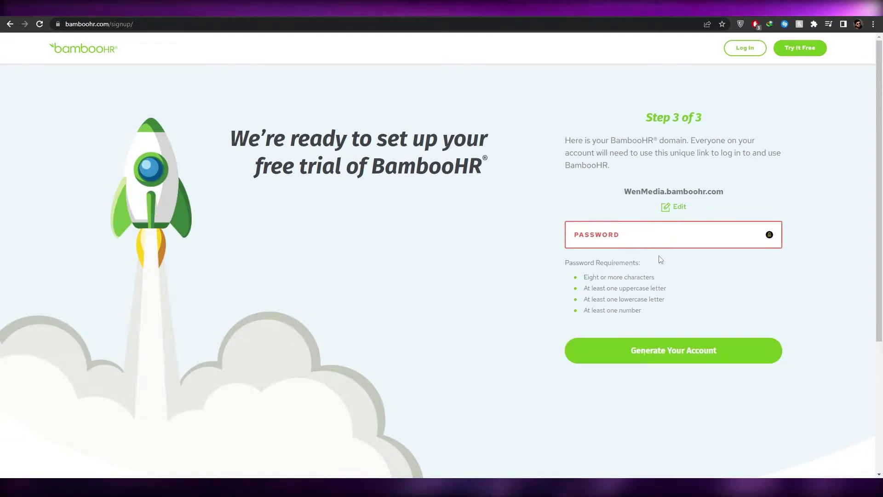
left_click(702, 243)
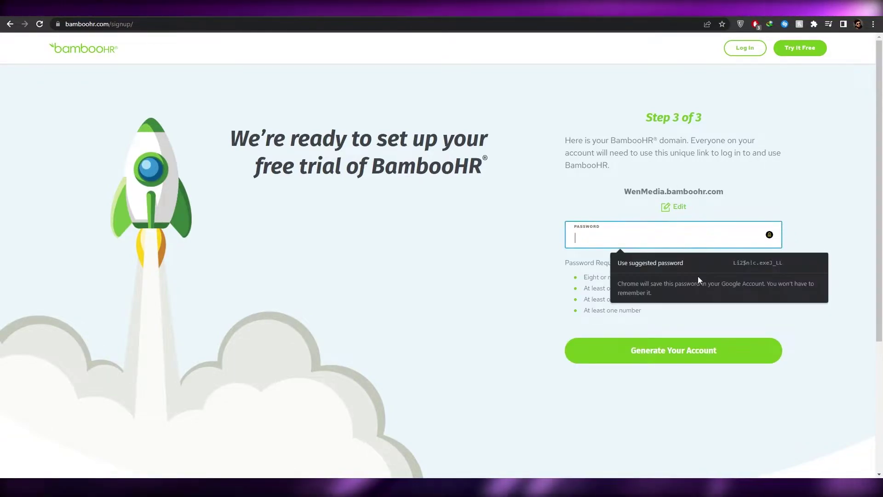
left_click(698, 261)
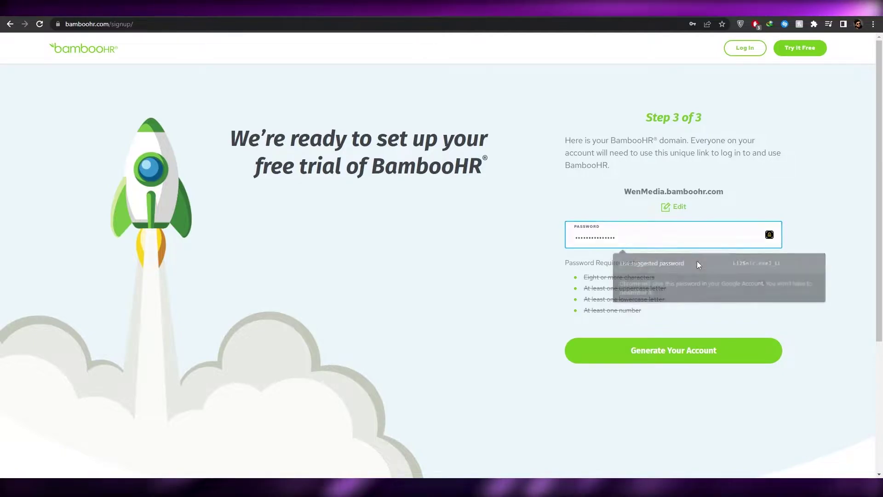
left_click(681, 354)
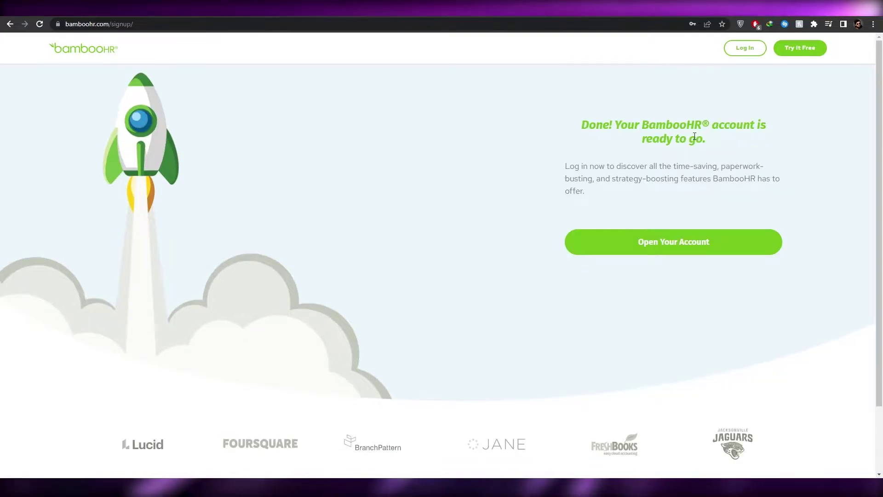
Step: Open the new account and trust this browser to reach the Home dashboard
left_click(699, 243)
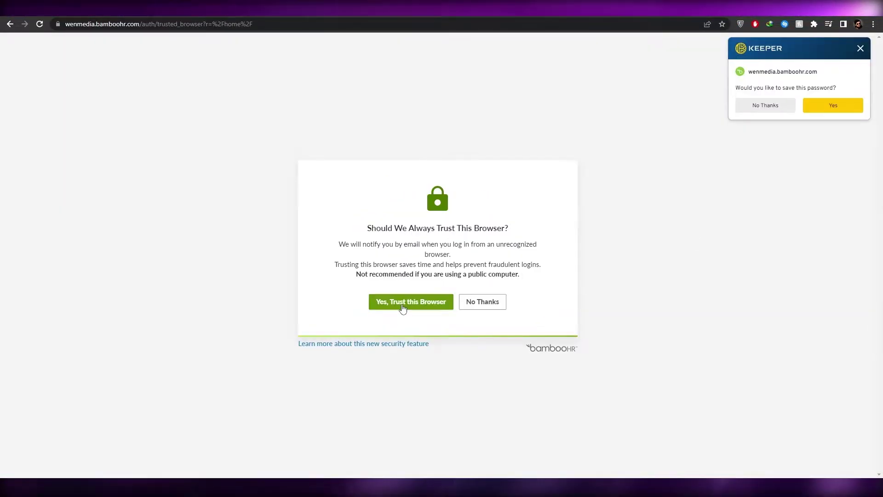
left_click(402, 305)
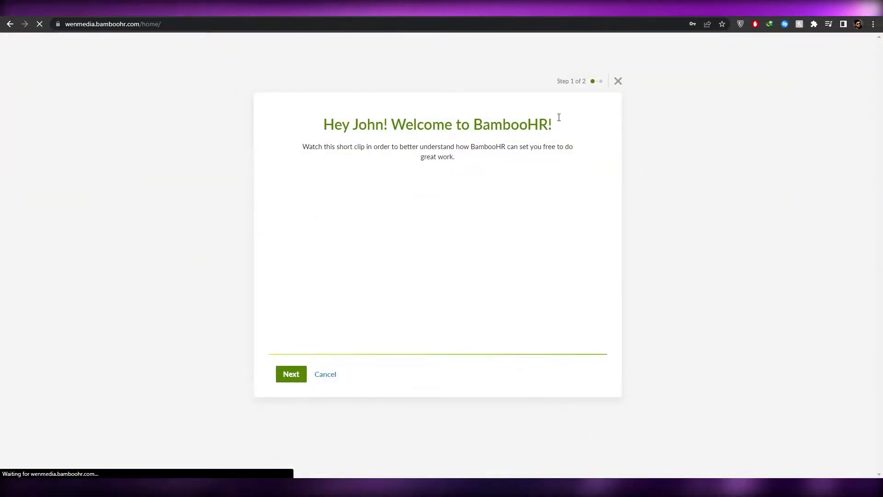
Step: Close the welcome message and browse the Home dashboard down to the Headcount Report
left_click(618, 81)
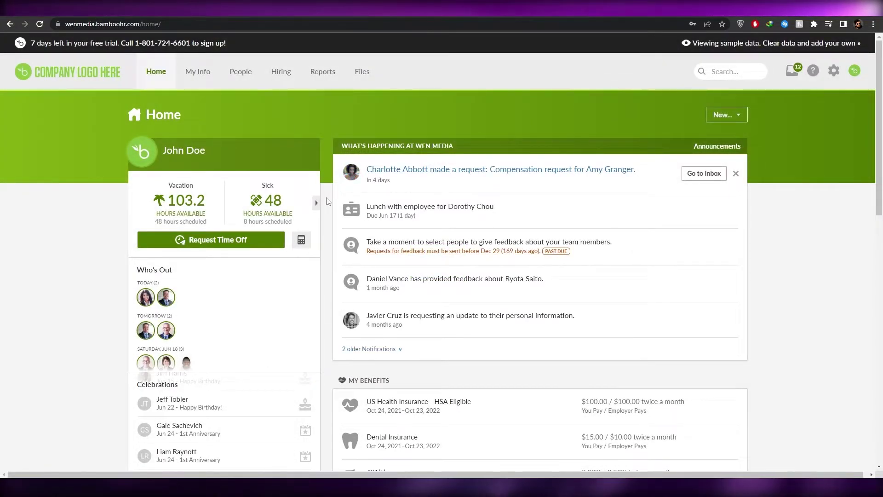
scroll(328, 202, "down", 1)
scroll(328, 201, "down", 1)
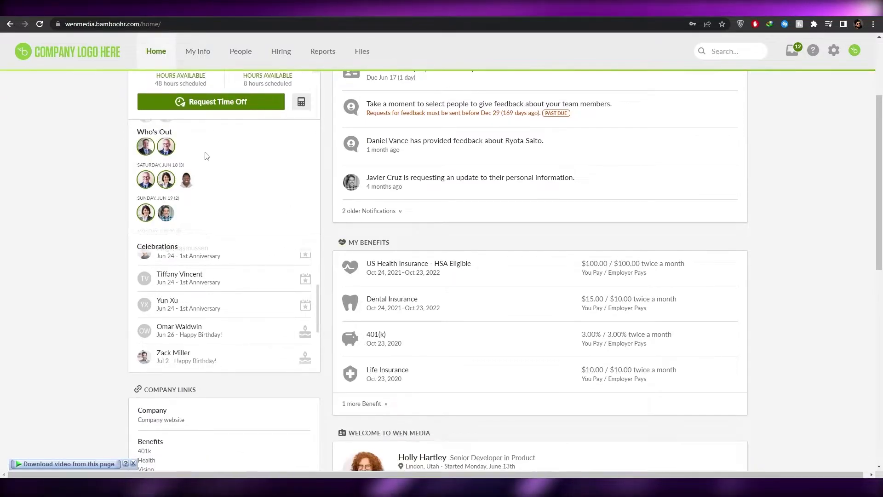
scroll(48, 248, "up", 2)
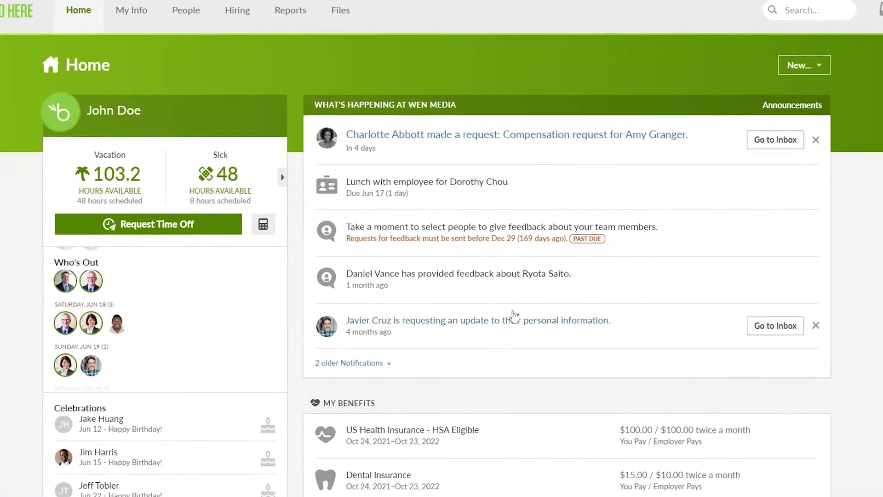
scroll(529, 207, "down", 3)
scroll(521, 143, "up", 3)
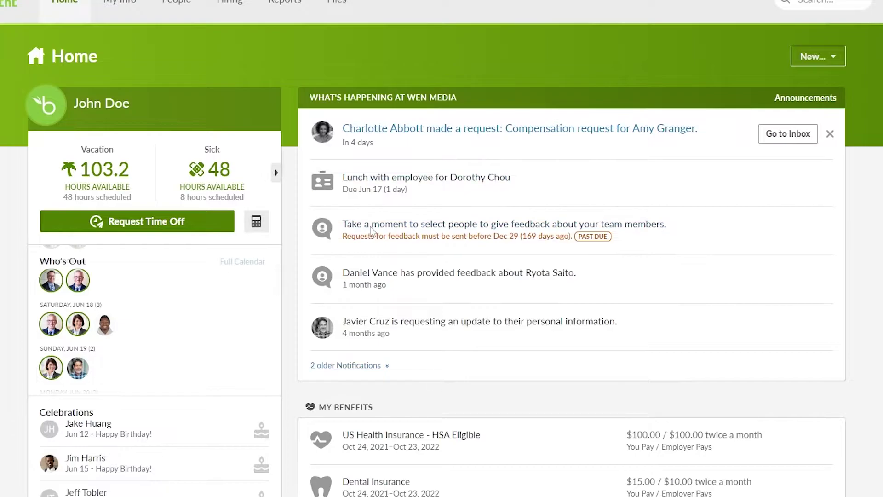
scroll(447, 221, "down", 3)
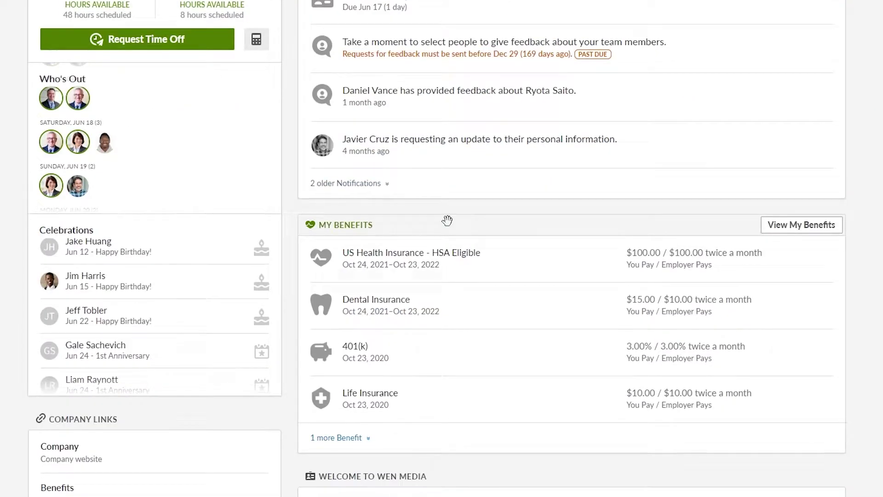
scroll(447, 221, "down", 9)
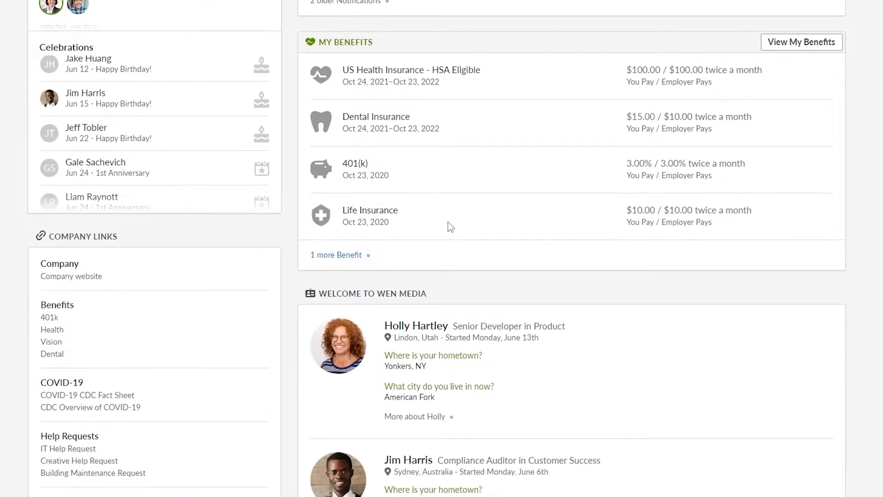
scroll(448, 221, "down", 5)
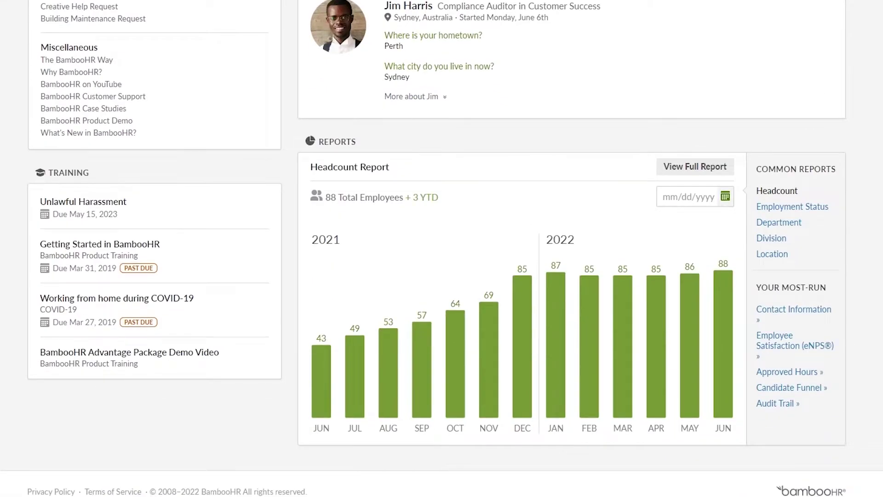
scroll(435, 147, "up", 20)
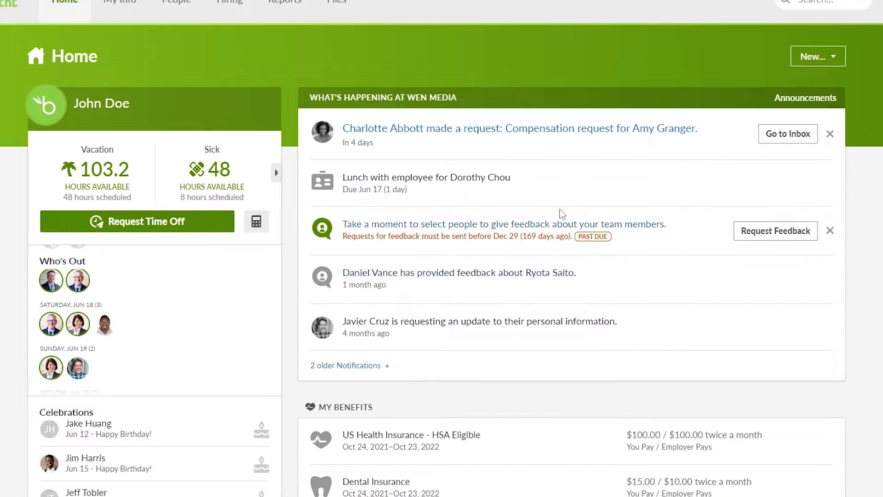
scroll(483, 221, "down", 2)
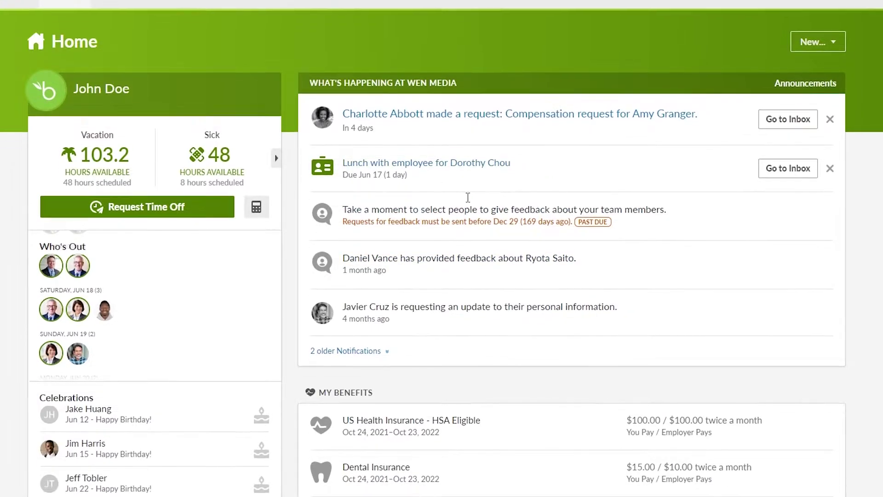
scroll(523, 267, "up", 2)
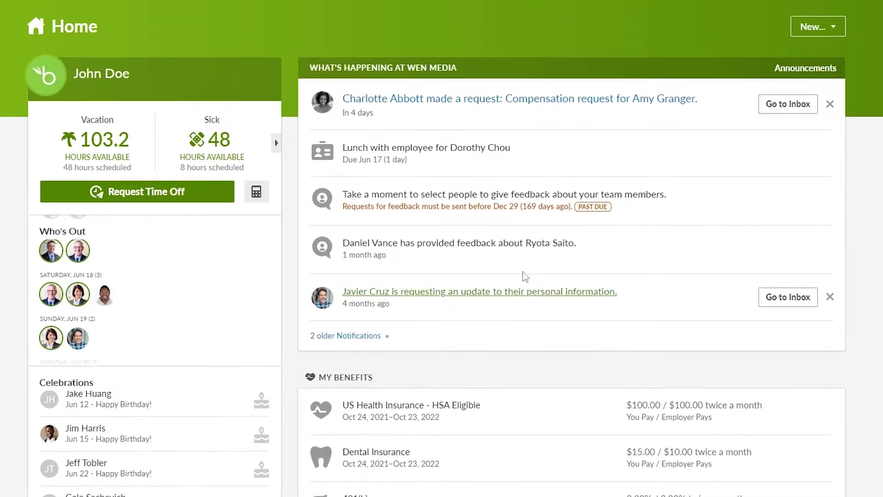
scroll(158, 271, "down", 4)
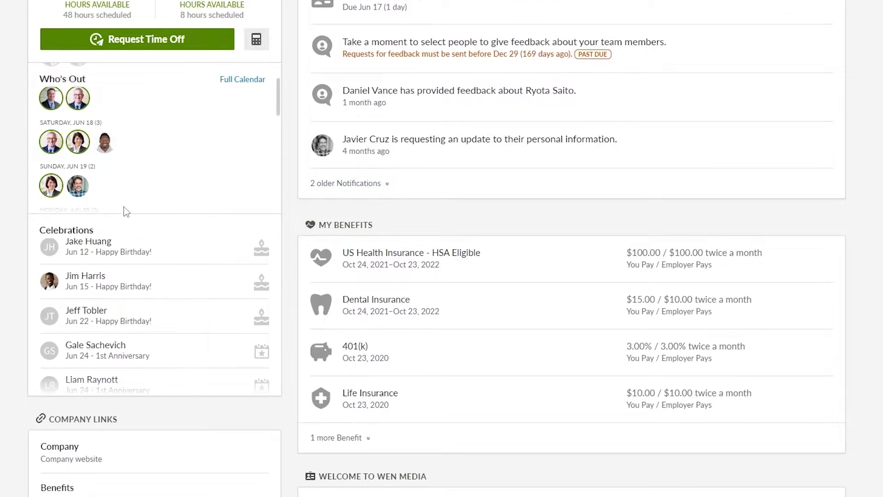
scroll(123, 209, "up", 3)
scroll(93, 233, "down", 1)
scroll(93, 218, "up", 3)
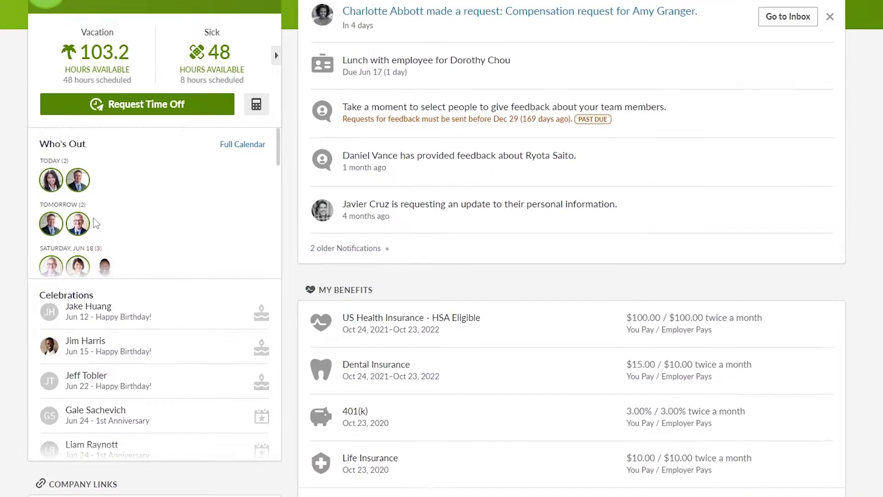
scroll(90, 255, "down", 1)
scroll(90, 255, "down", 2)
scroll(120, 269, "down", 8)
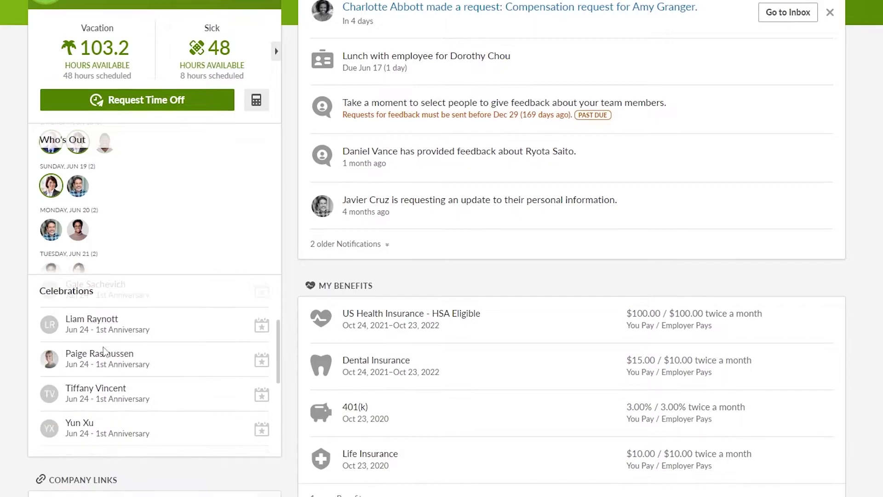
scroll(121, 269, "down", 10)
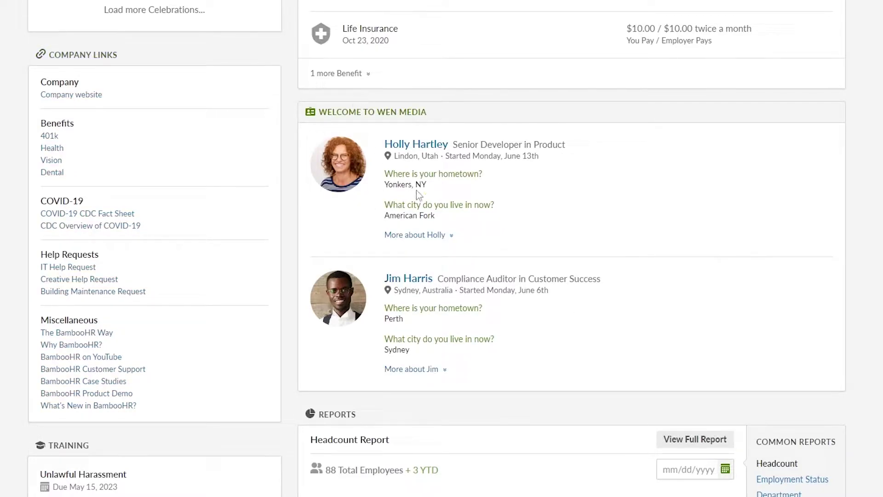
scroll(486, 265, "down", 5)
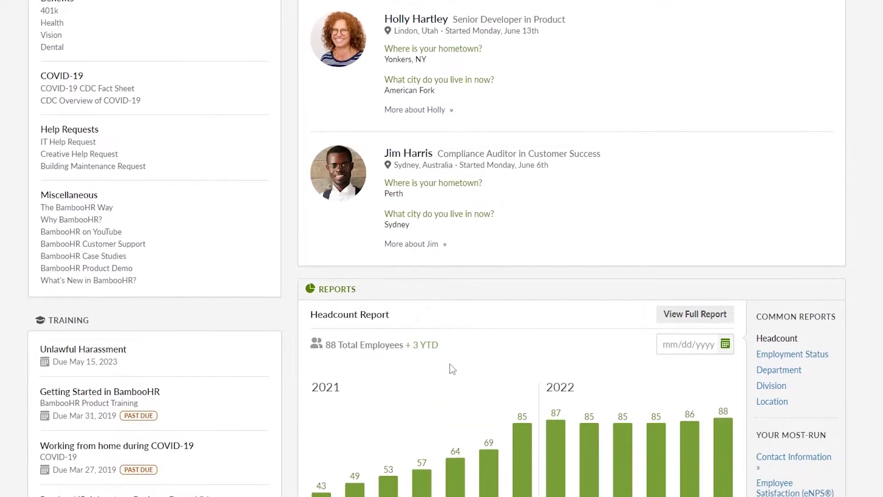
scroll(463, 359, "down", 3)
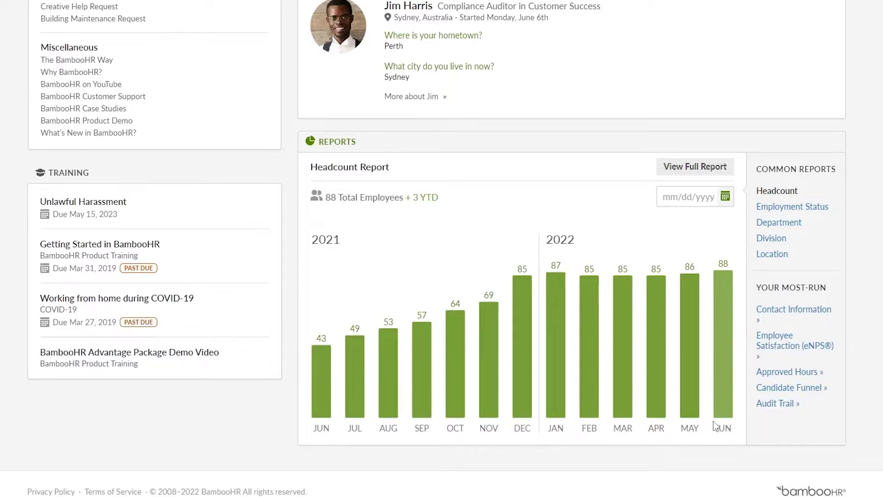
left_click_drag(717, 429, 744, 435)
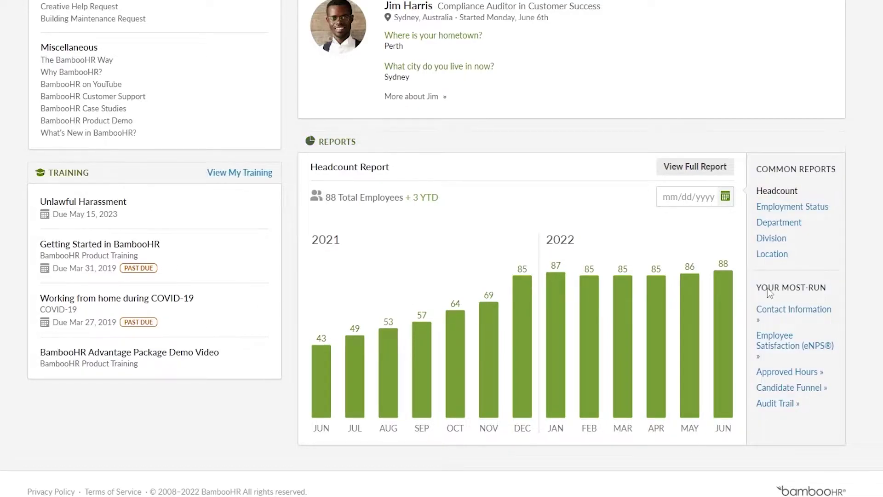
scroll(79, 351, "up", 3)
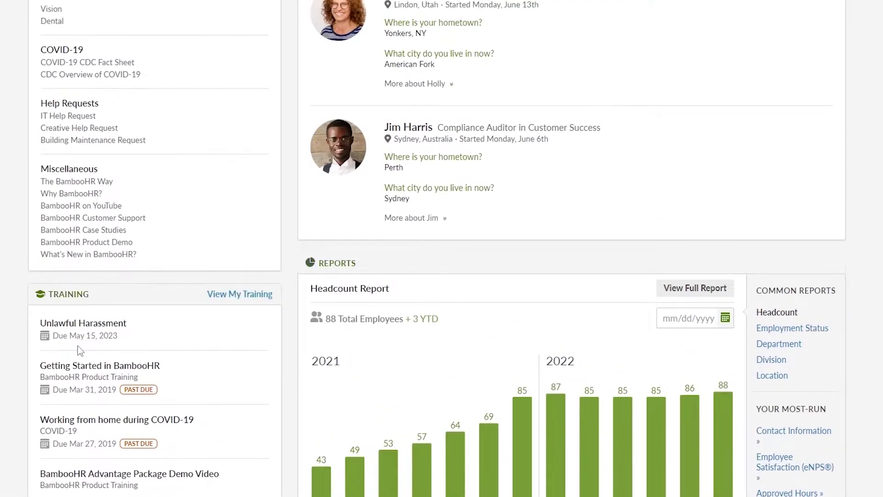
scroll(102, 402, "down", 1)
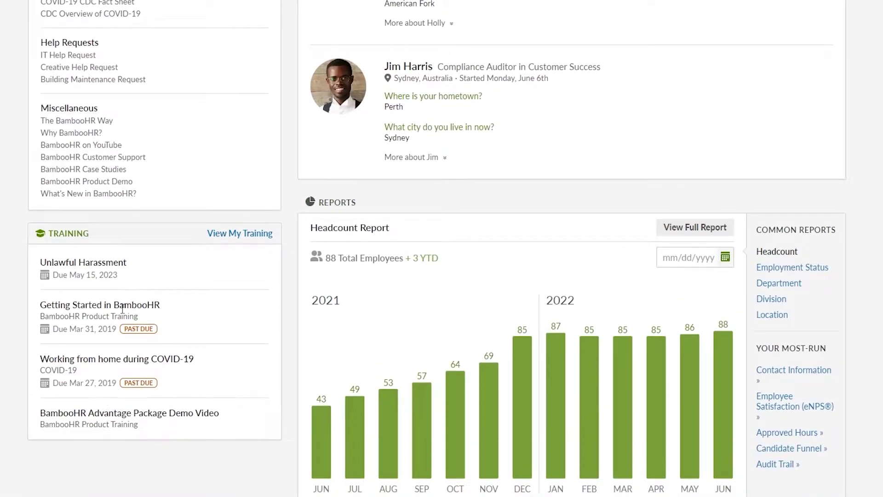
scroll(166, 382, "up", 4)
scroll(446, 396, "up", 5)
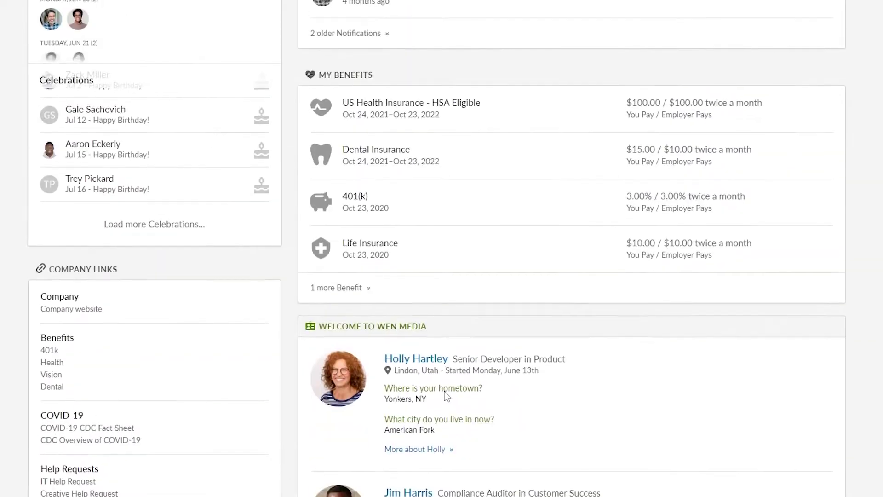
scroll(580, 373, "up", 3)
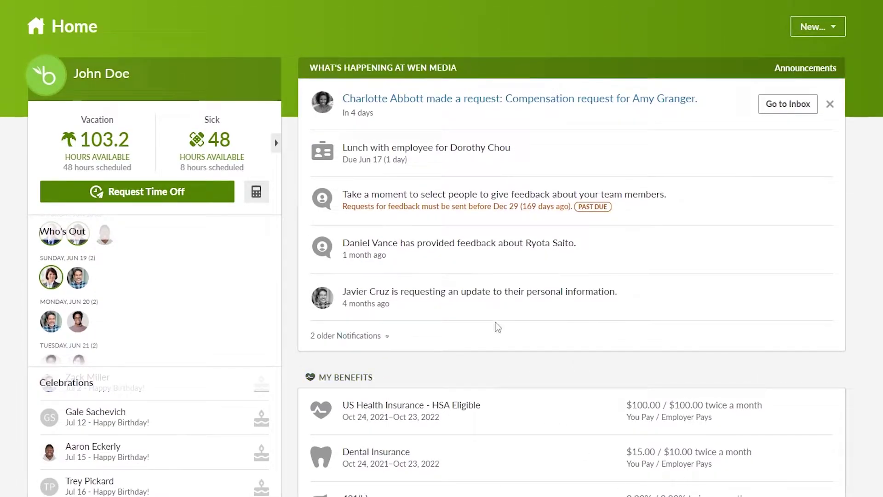
scroll(495, 320, "down", 1)
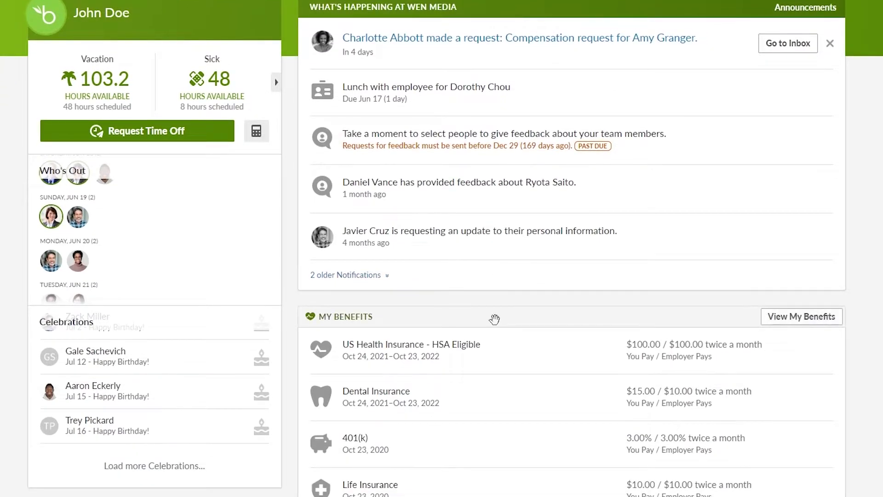
scroll(178, 191, "up", 2)
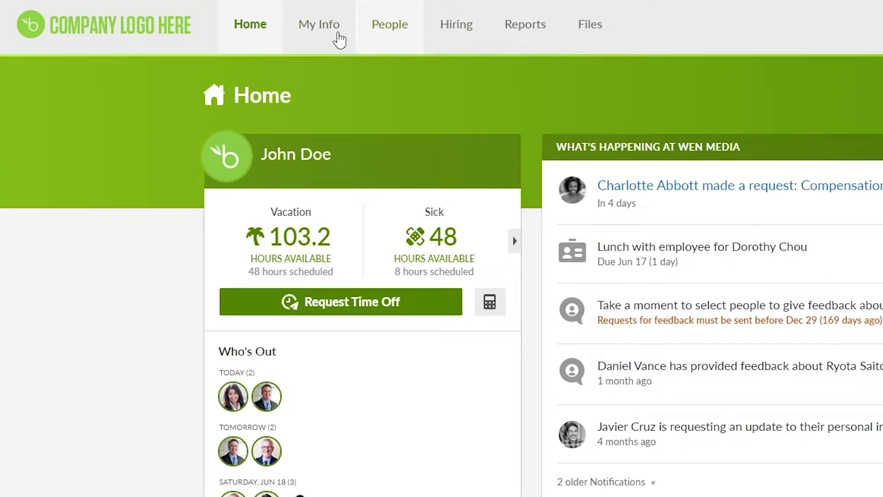
Step: Open the People directory and the first employee's profile, the Sr. HR Administrator
left_click(389, 25)
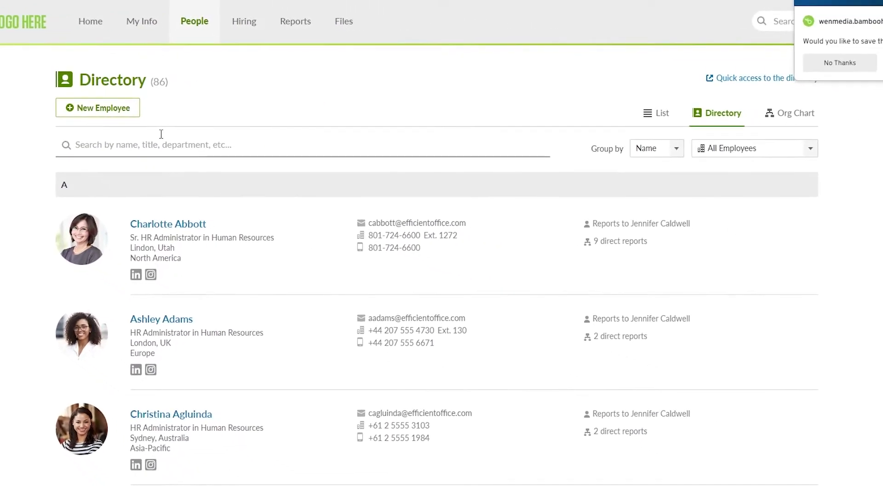
left_click(168, 224)
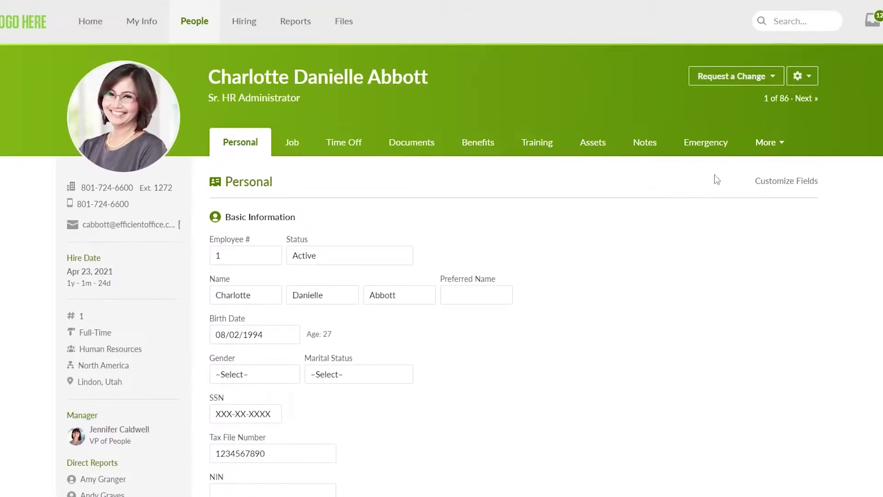
Step: Delete the Sr. HR Administrator's record, confirming by typing 'Delete'
left_click(808, 76)
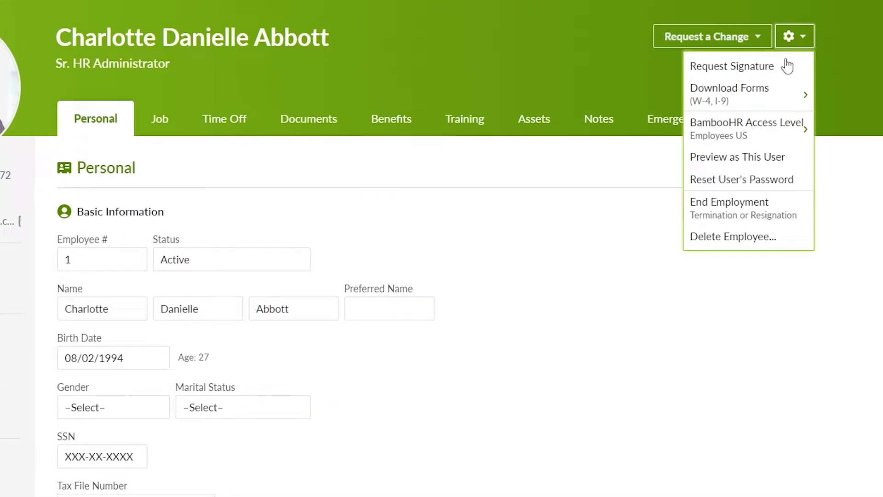
left_click(742, 238)
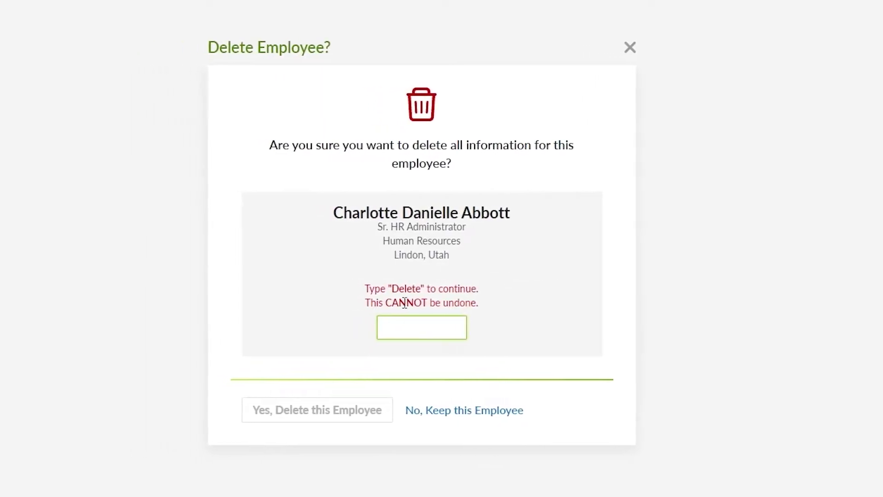
type("De")
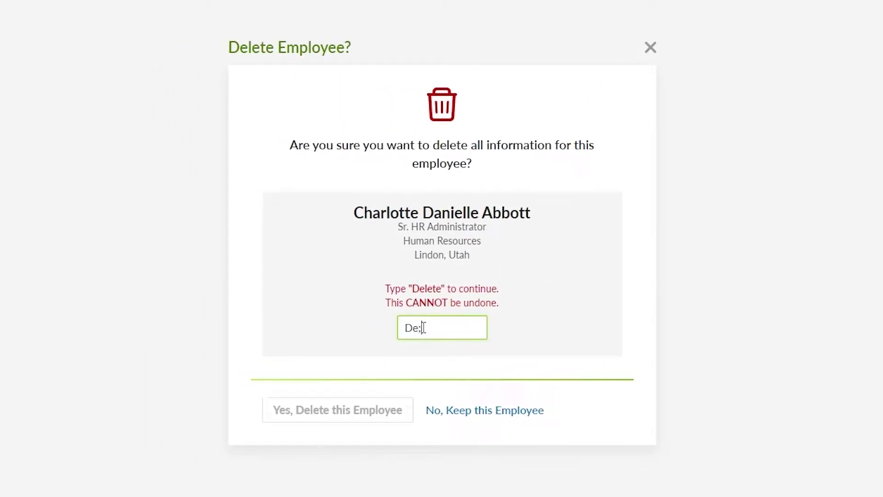
type("lete")
left_click(318, 419)
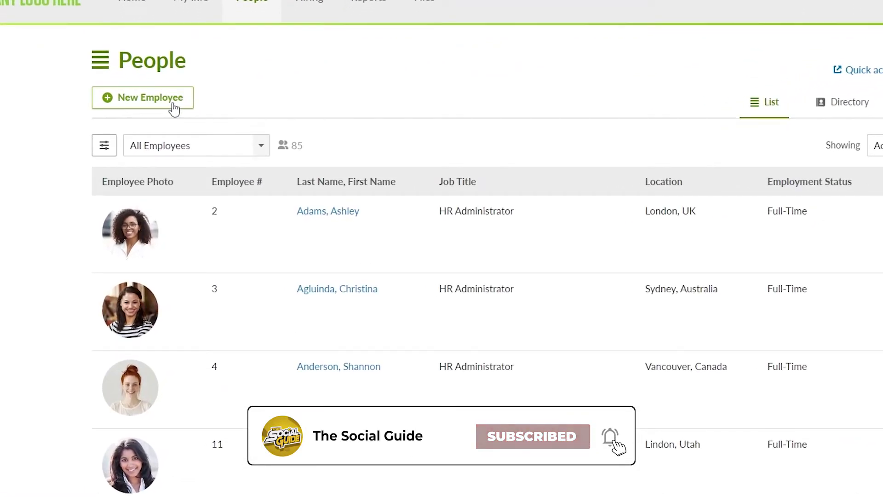
Step: Start a New Employee record with an unused employee number and the hire's first, middle and last names
left_click(168, 97)
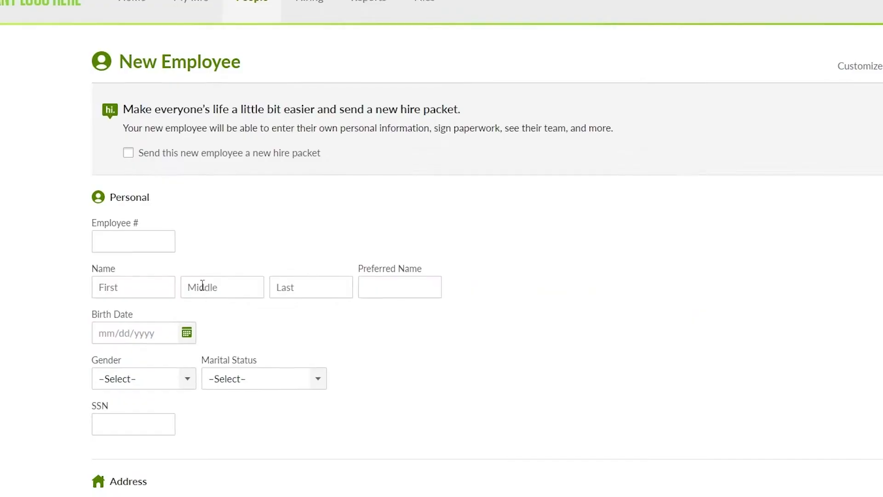
scroll(128, 261, "down", 2)
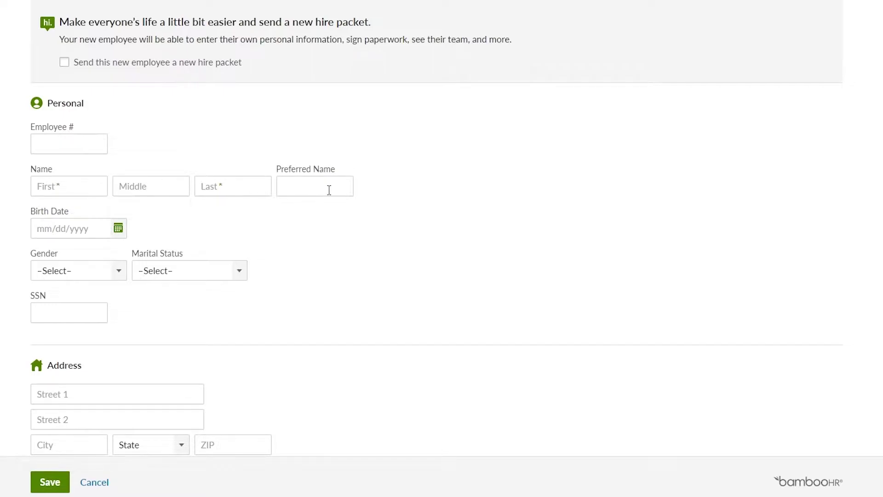
scroll(269, 285, "down", 1)
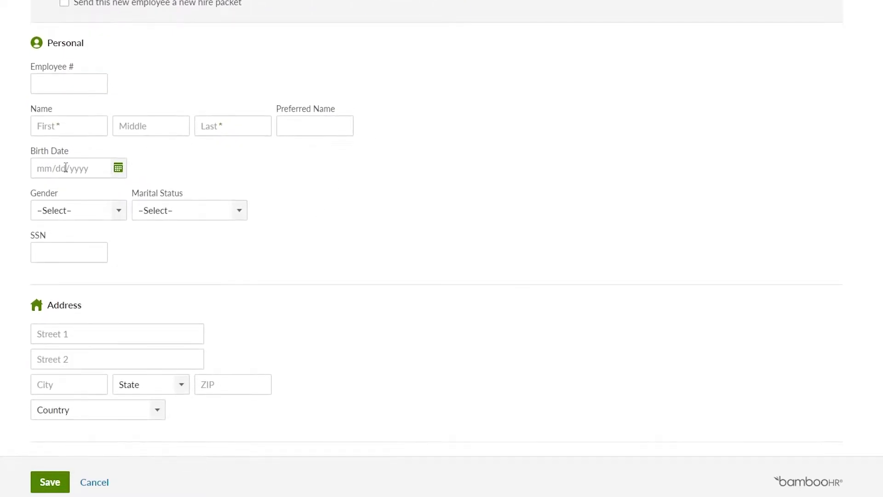
scroll(105, 281, "down", 1)
scroll(108, 282, "up", 3)
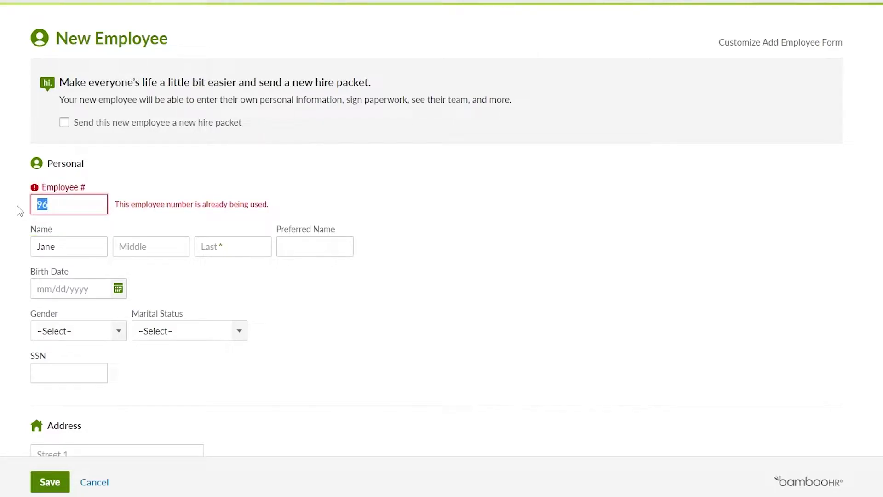
type("111")
left_click(69, 209)
left_click(17, 256)
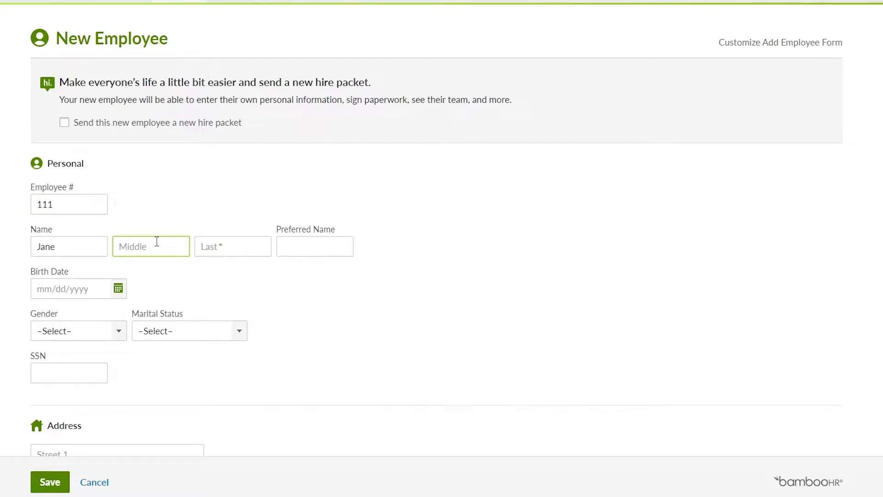
type("Doe")
left_click(229, 251)
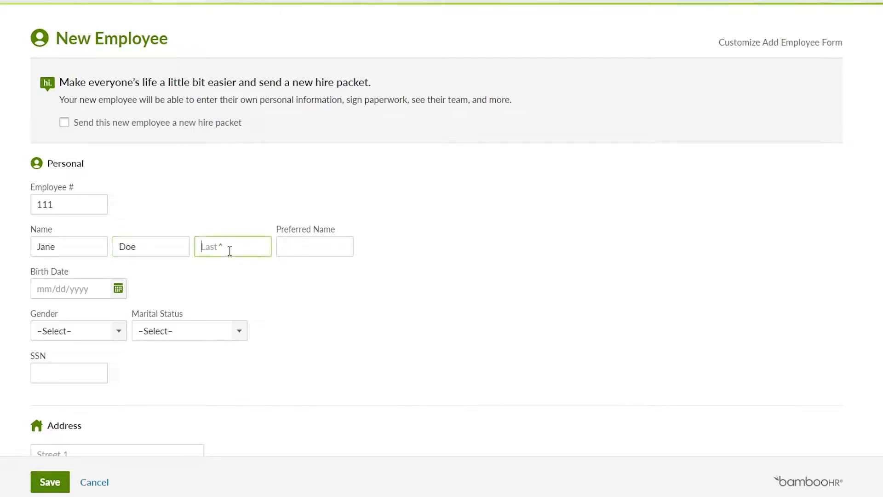
left_click(294, 249)
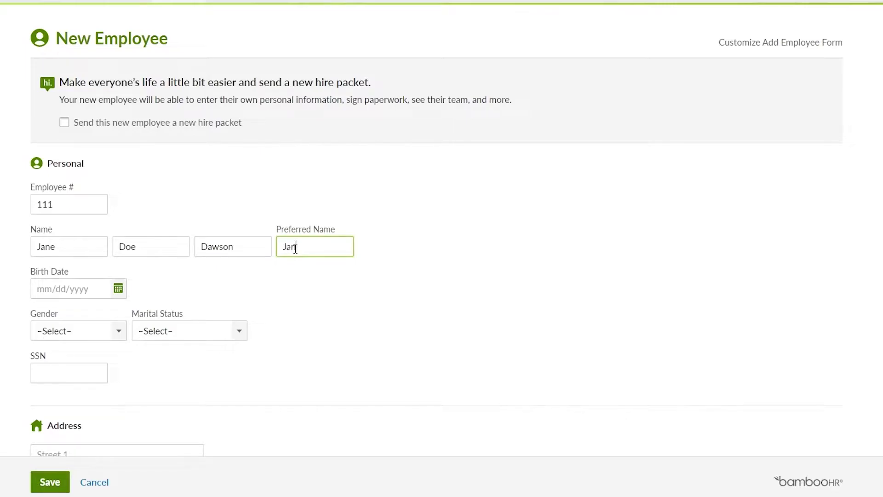
Step: Enter the preferred name and pick a birth date on the 2nd in 1990
left_click(69, 284)
left_click(43, 287)
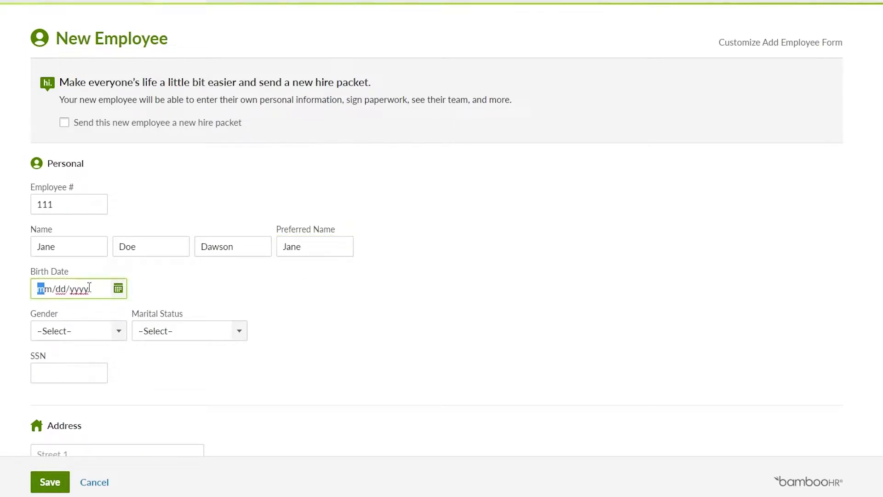
left_click(119, 288)
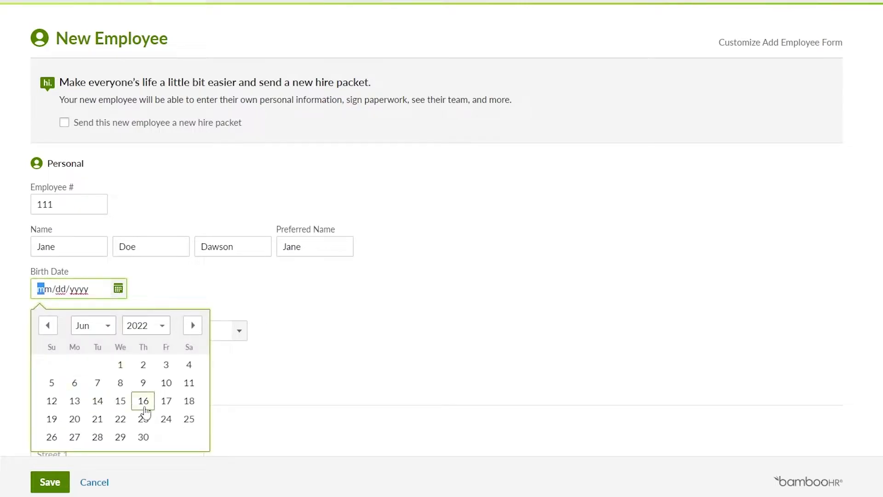
left_click(162, 326)
scroll(147, 410, "up", 9)
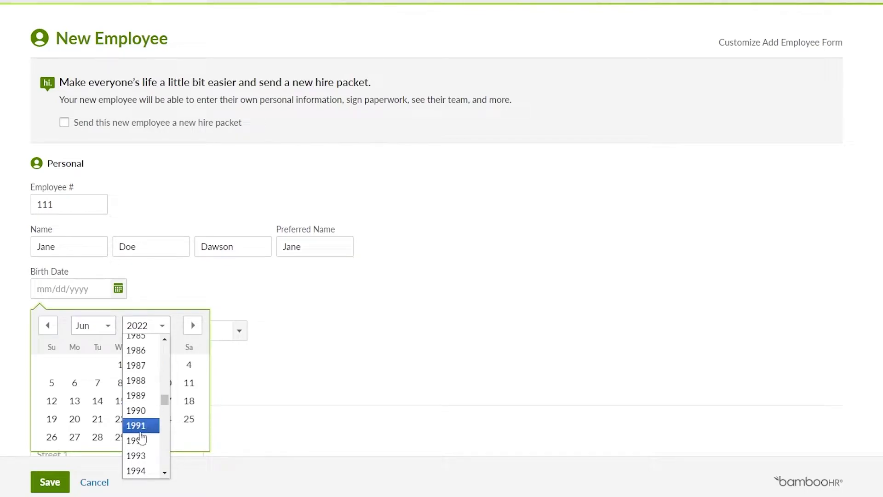
left_click(140, 400)
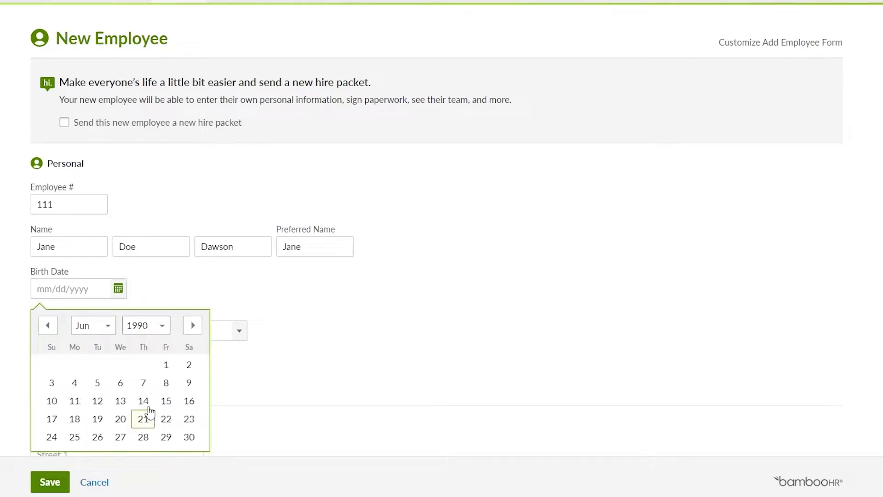
left_click(189, 364)
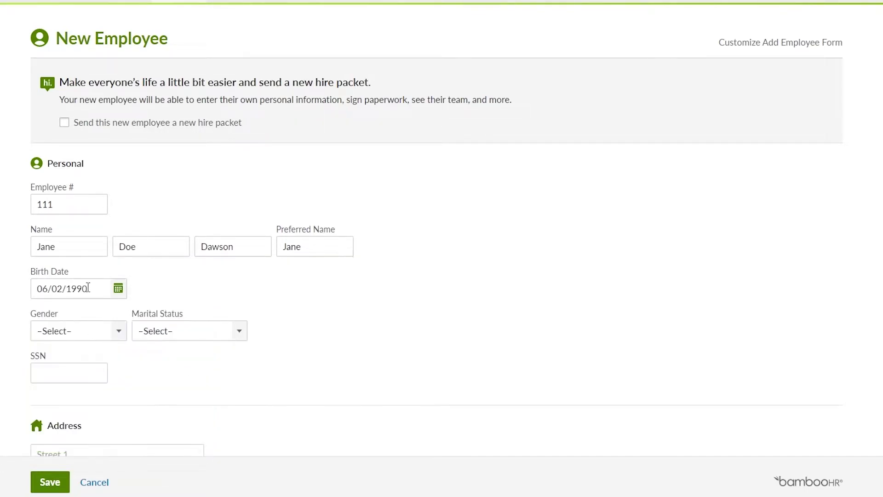
Step: Set gender to Female and marital status to Married
left_click(94, 336)
left_click(78, 353)
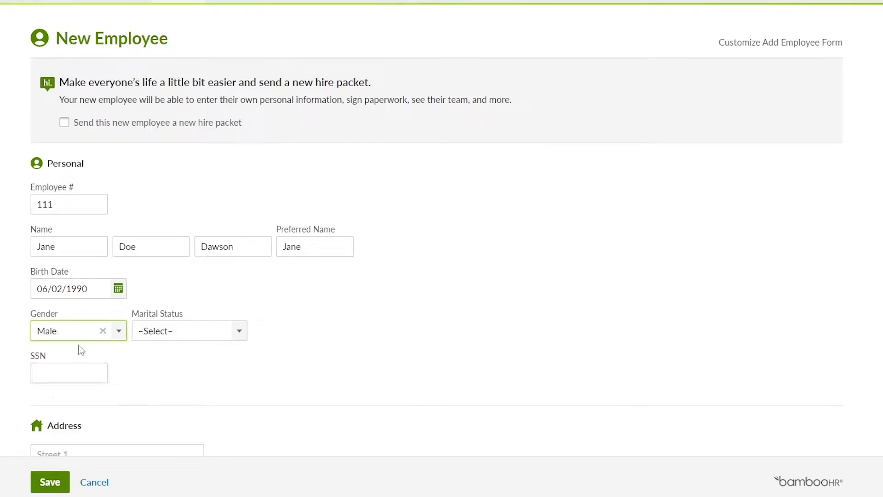
left_click(78, 335)
left_click(79, 372)
left_click(224, 343)
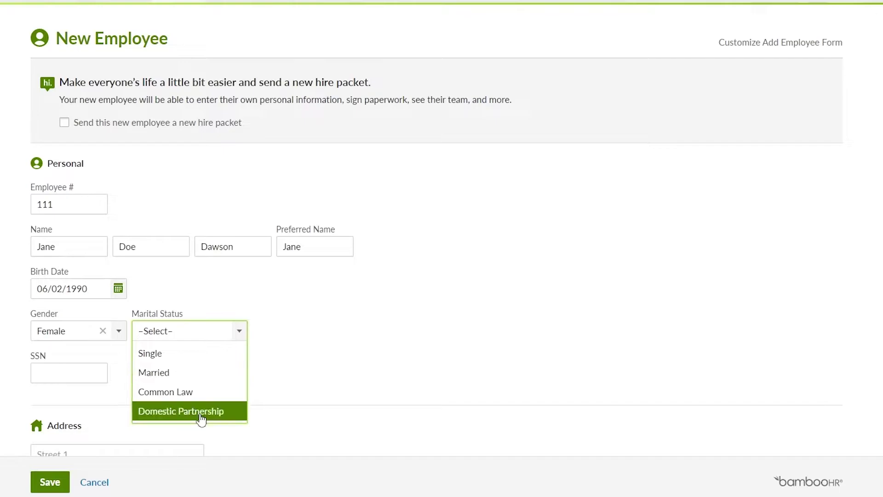
scroll(204, 423, "down", 1)
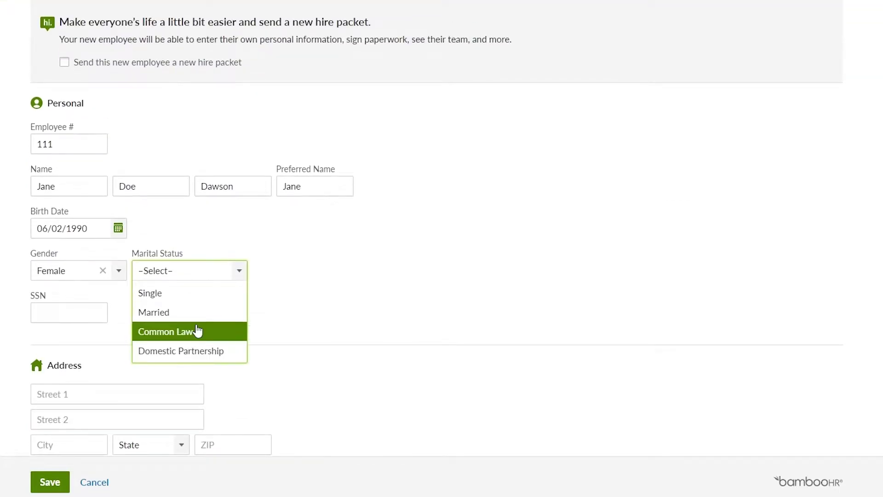
left_click(210, 314)
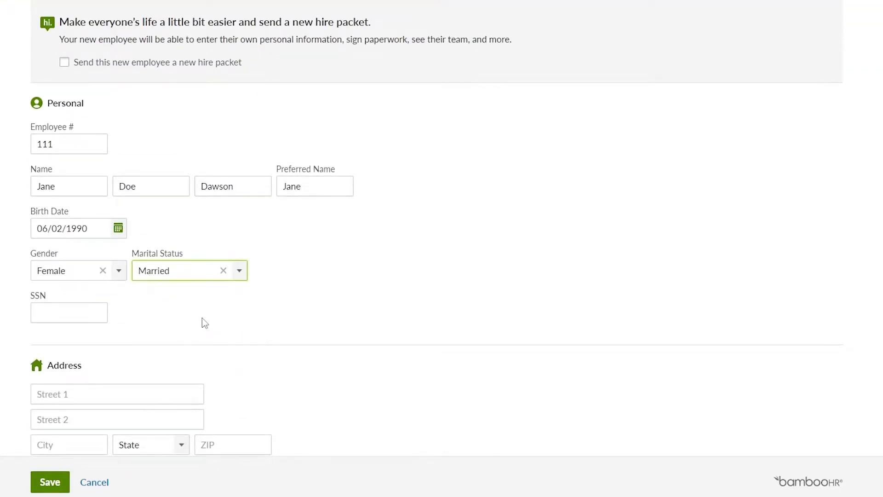
Step: Begin entering the social security number in the SSN field
left_click(73, 316)
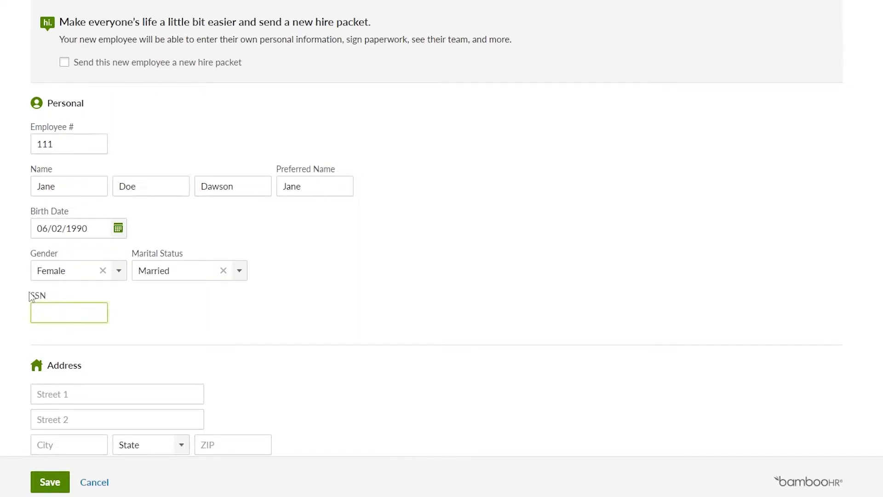
left_click_drag(29, 296, 75, 295)
left_click(61, 309)
Step: Finish the SSN and enter the street address, correcting 'stree' to 'street'
left_click(69, 334)
scroll(74, 272, "down", 3)
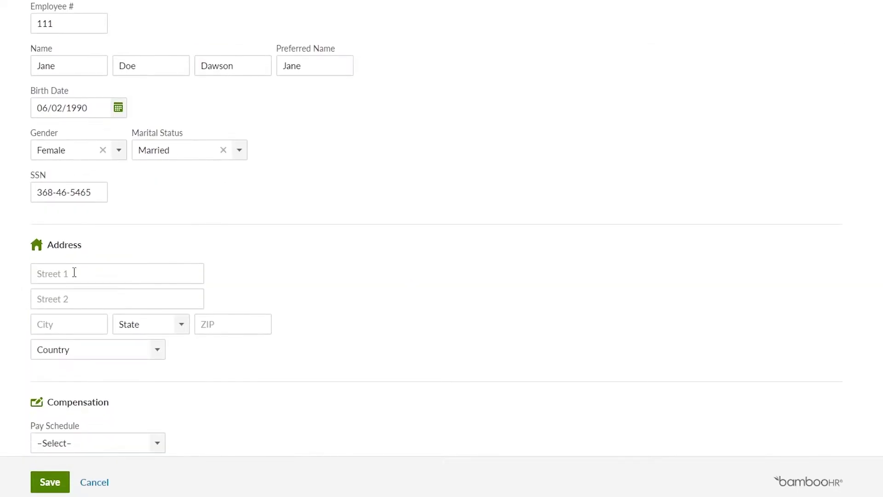
left_click(95, 272)
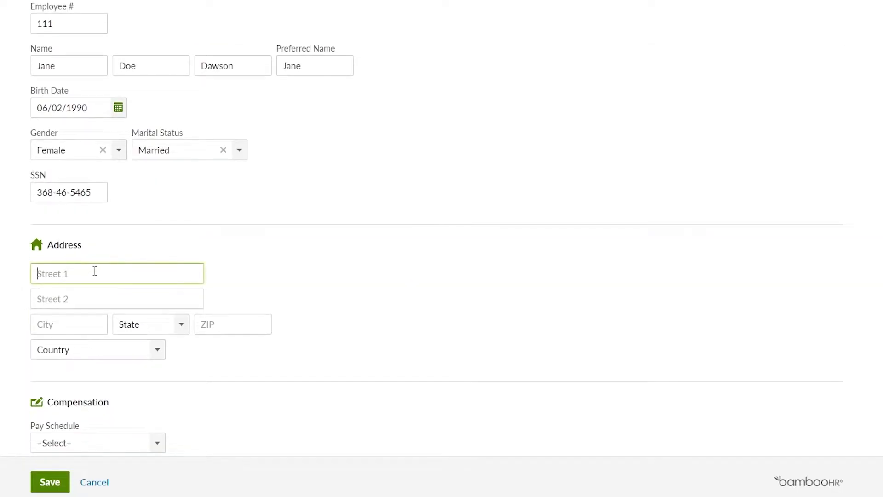
type("stree # west boulevard")
scroll(83, 285, "down", 4)
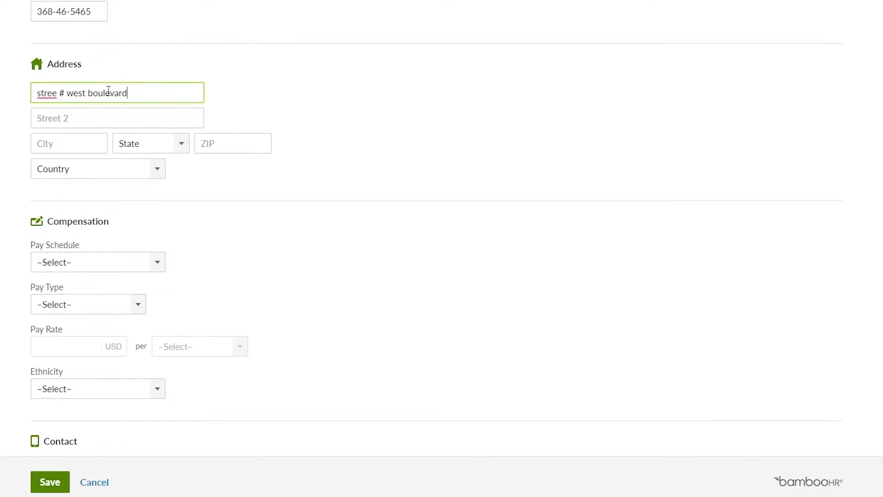
right_click(52, 100)
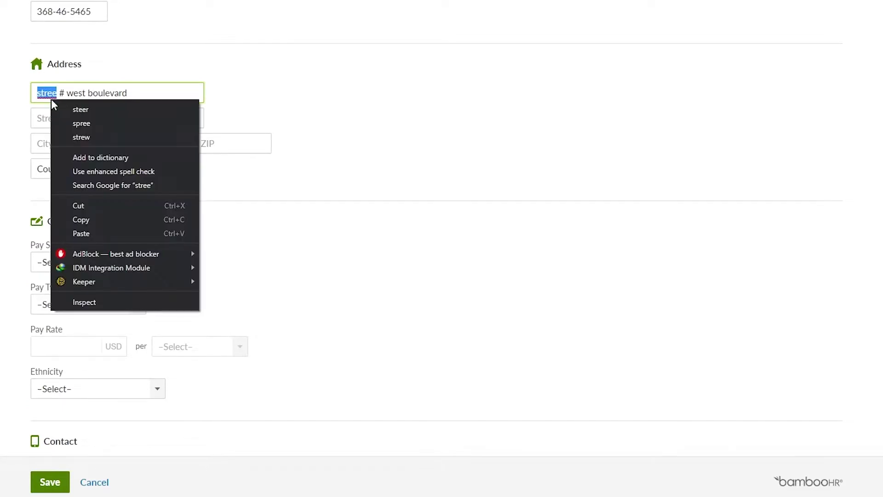
left_click(89, 121)
Step: Enter the city, state NY, the ZIP code, and country United States
left_click(62, 140)
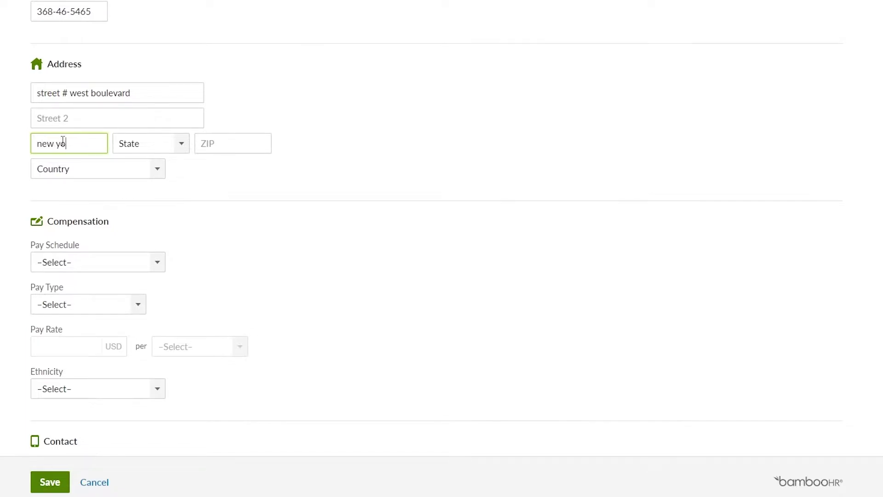
left_click(156, 151)
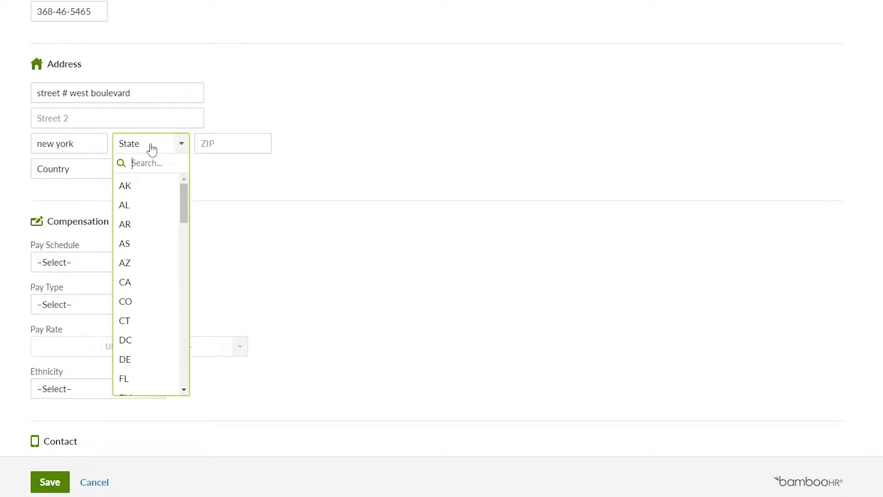
type("n")
left_click(136, 320)
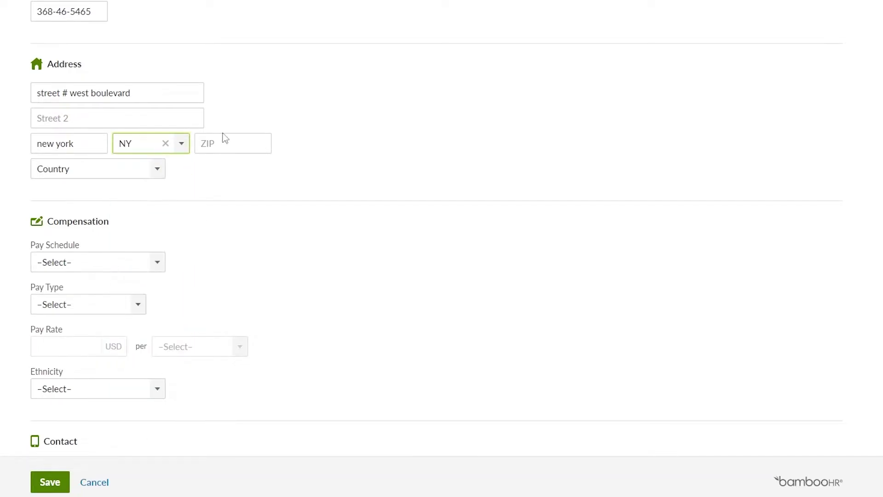
left_click(226, 135)
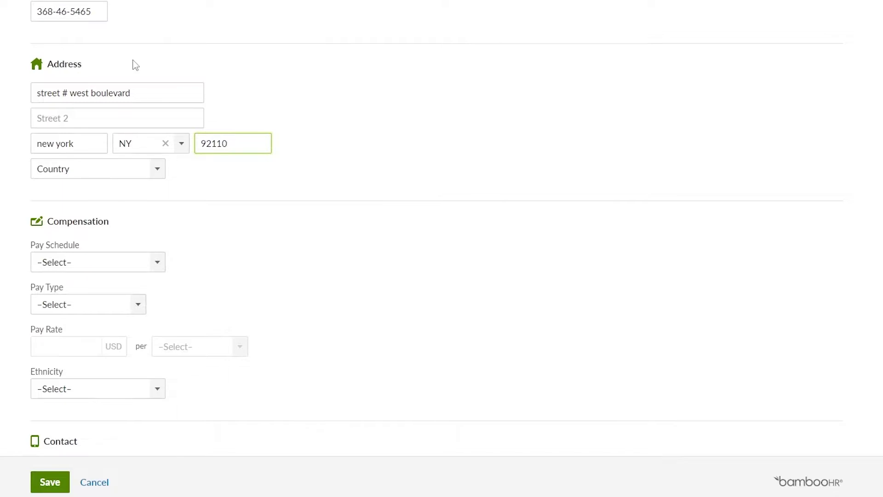
left_click(154, 177)
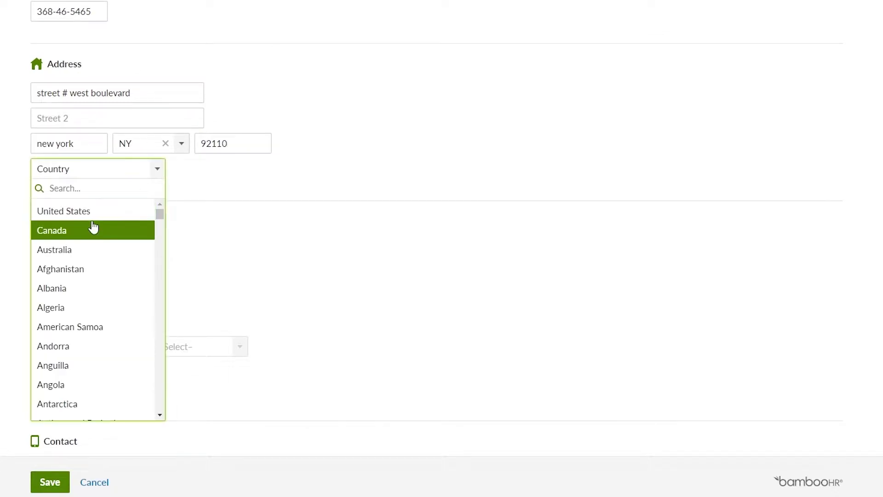
left_click(92, 216)
scroll(4, 192, "down", 1)
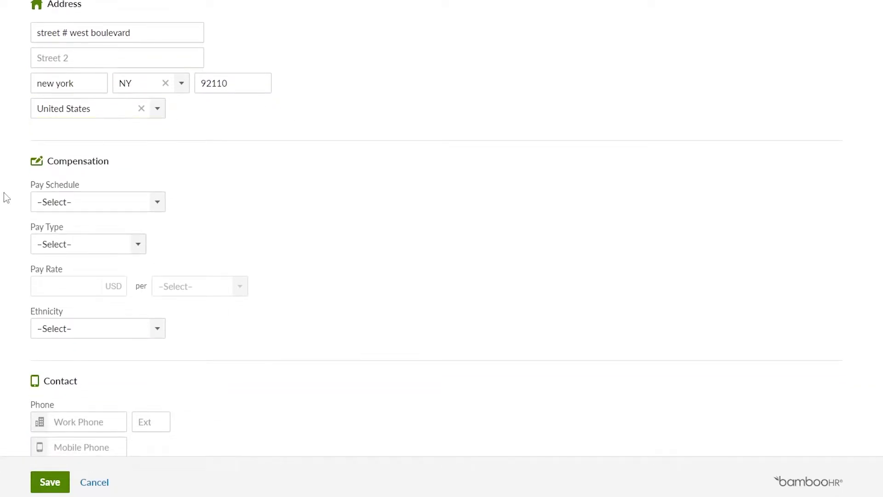
Step: Set pay schedule to Twice a month and pay type to Hourly at $20.00 per hour
left_click(96, 201)
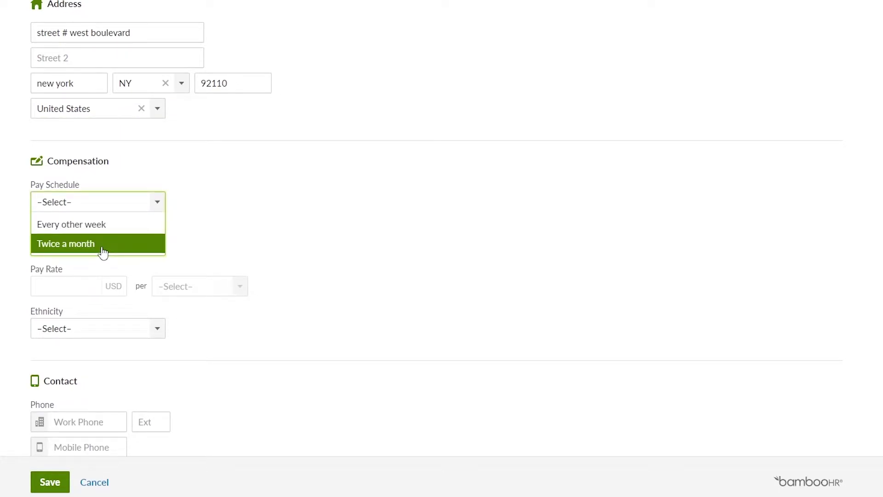
left_click(102, 251)
left_click(75, 244)
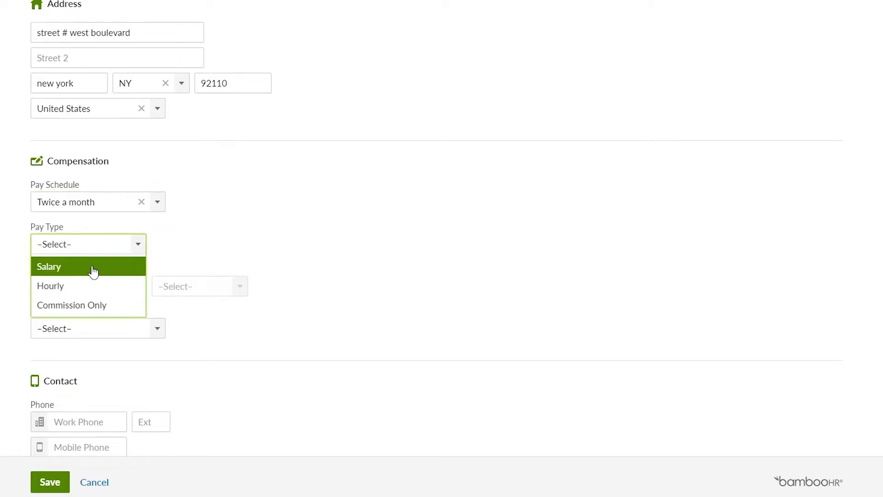
left_click(86, 285)
left_click(68, 286)
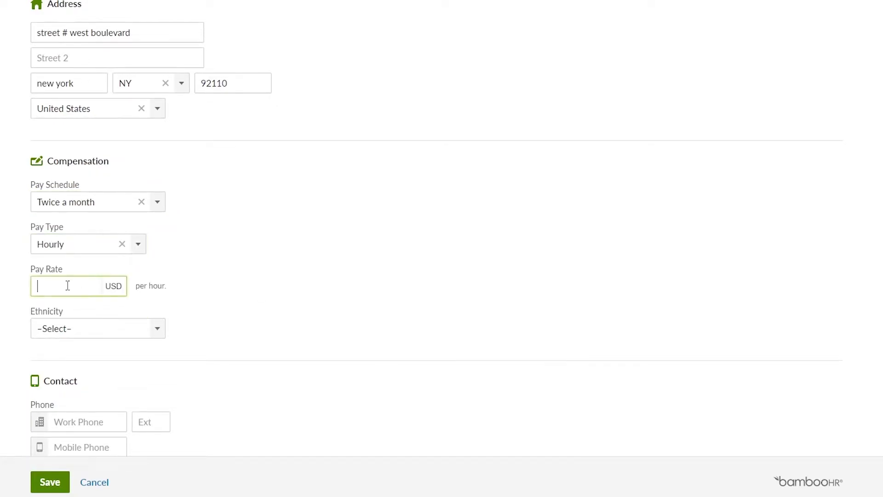
left_click(381, 233)
Step: Set the Ethnicity field to Asian, correcting an initial White selection
left_click(102, 326)
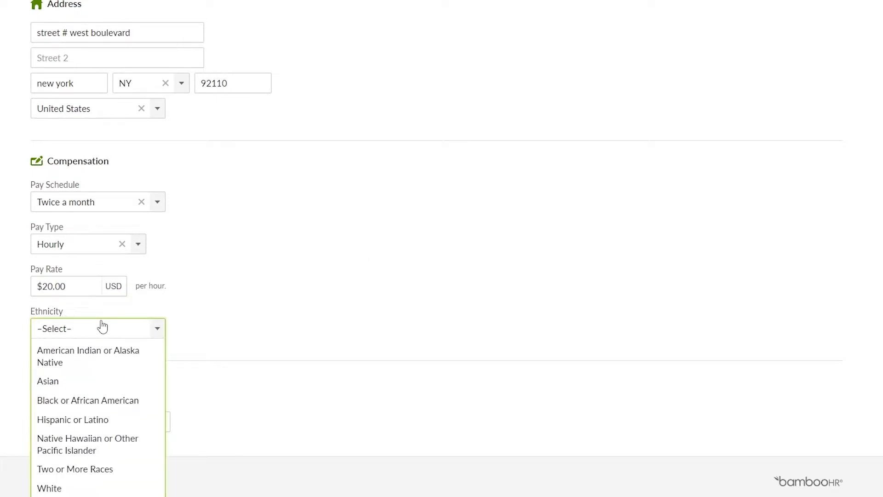
scroll(97, 369, "down", 1)
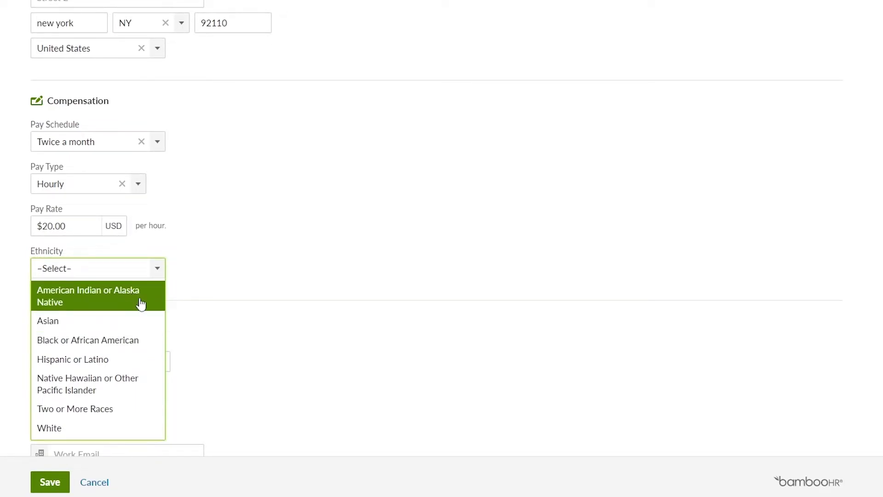
scroll(124, 387, "down", 1)
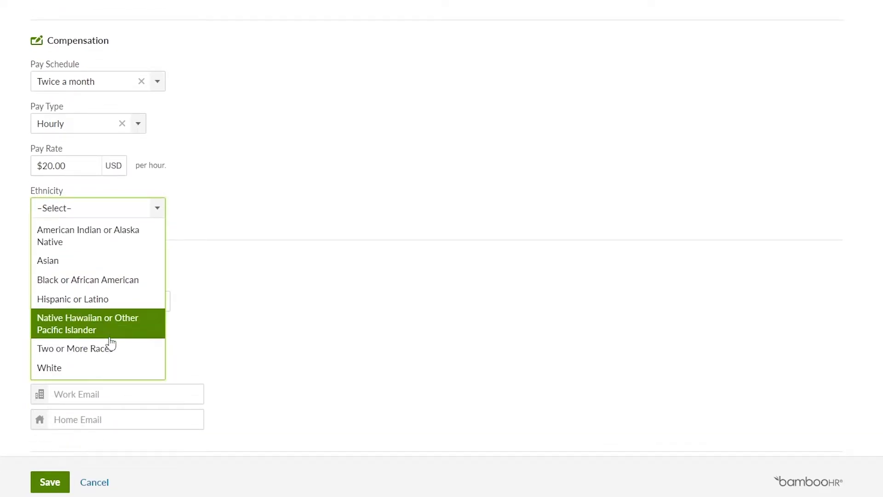
left_click(89, 369)
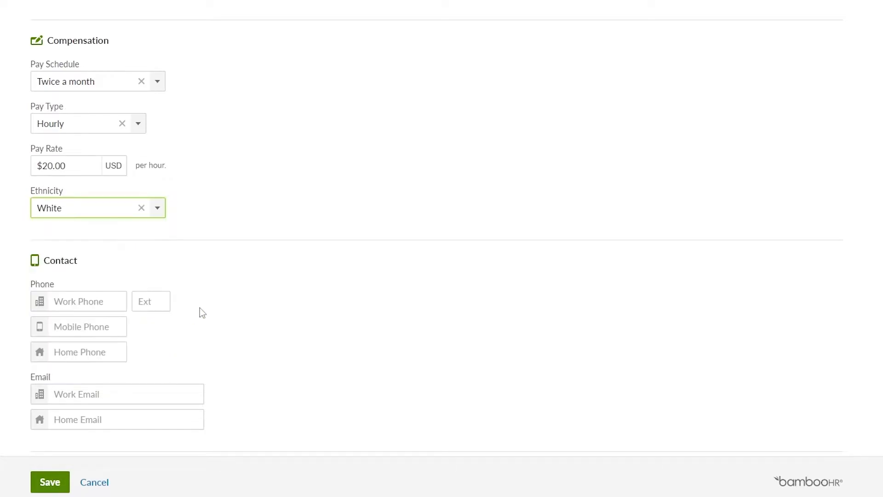
left_click(63, 208)
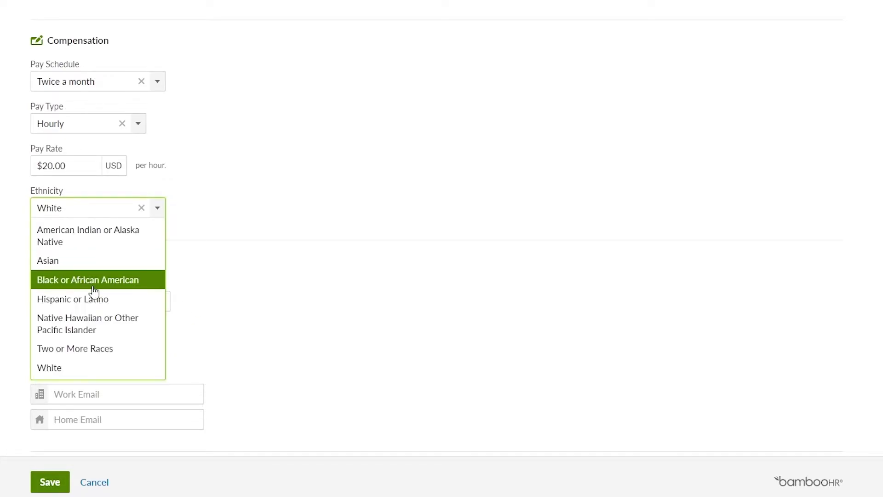
left_click(79, 263)
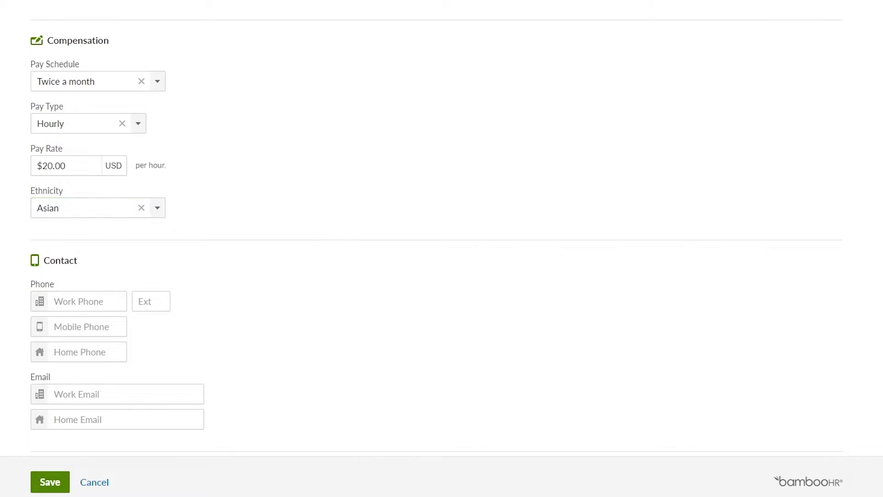
scroll(86, 223, "down", 3)
Step: Pass through the work phone, mobile phone, work email and home email fields, leaving them empty
left_click(83, 188)
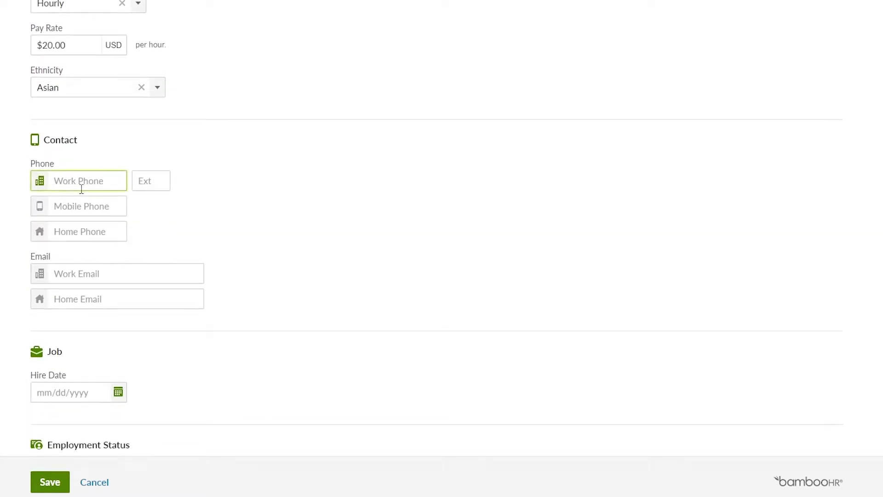
left_click(110, 213)
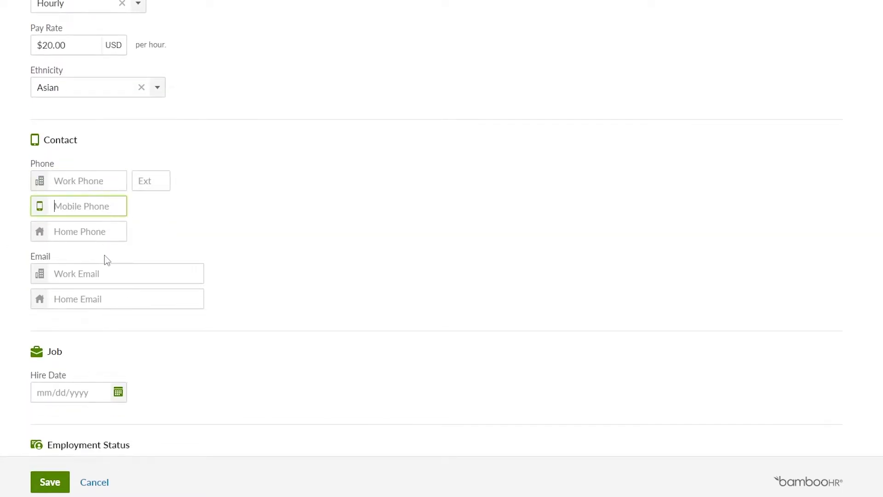
left_click(103, 274)
left_click(103, 296)
left_click(57, 392)
scroll(100, 402, "down", 3)
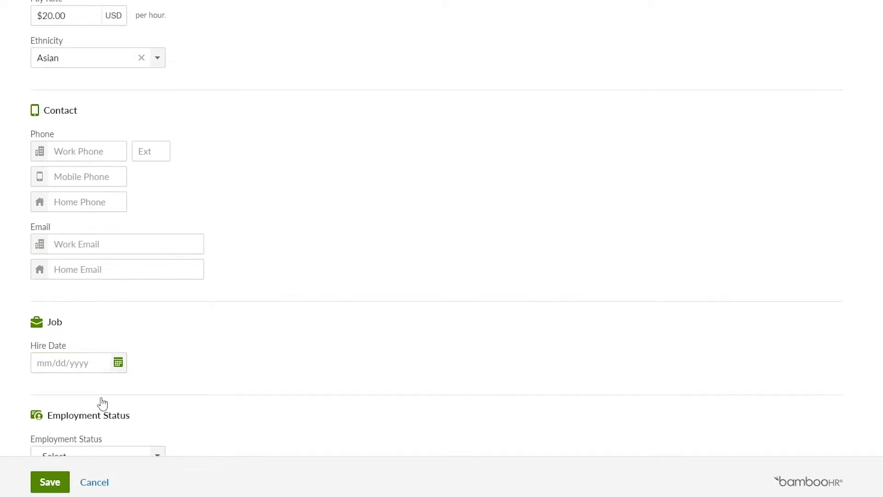
Step: Set the Hire Date to 06/01/2022 using the calendar
left_click(118, 272)
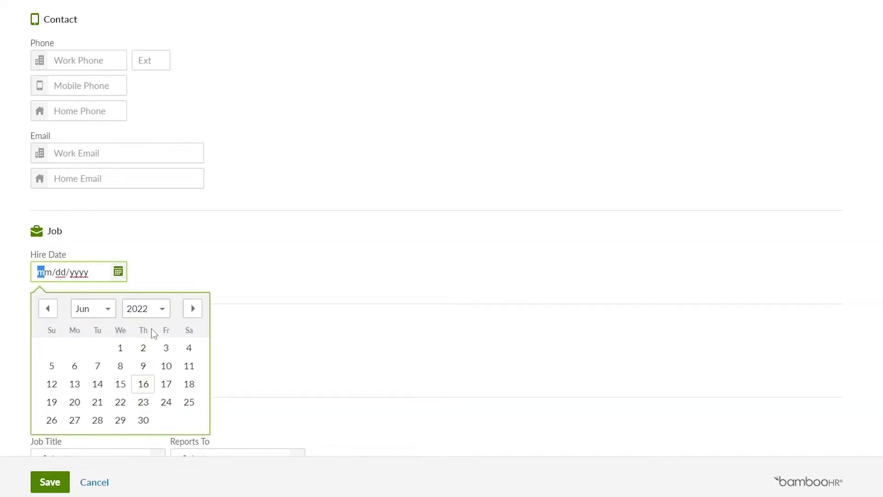
left_click(121, 349)
left_click(330, 278)
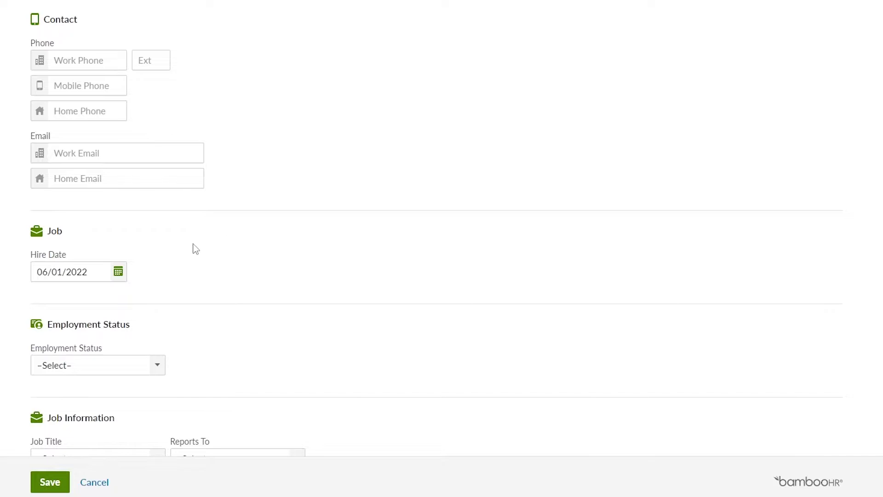
scroll(170, 281, "down", 2)
Step: Set Employment Status to Full-Time
left_click(154, 311)
scroll(138, 343, "down", 2)
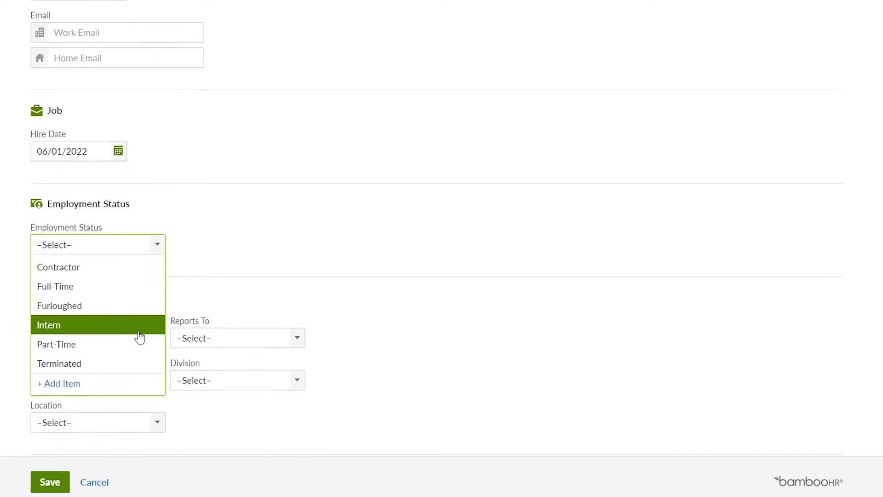
left_click(143, 292)
scroll(128, 343, "down", 1)
scroll(128, 342, "down", 1)
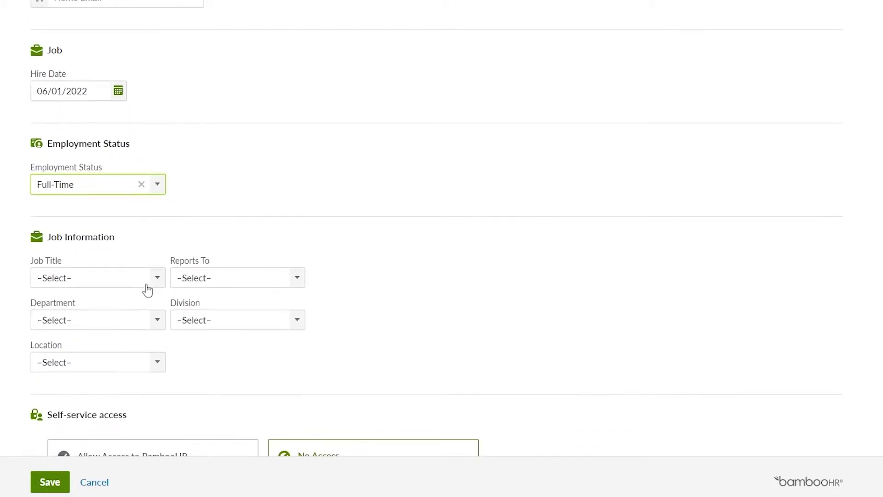
left_click(151, 282)
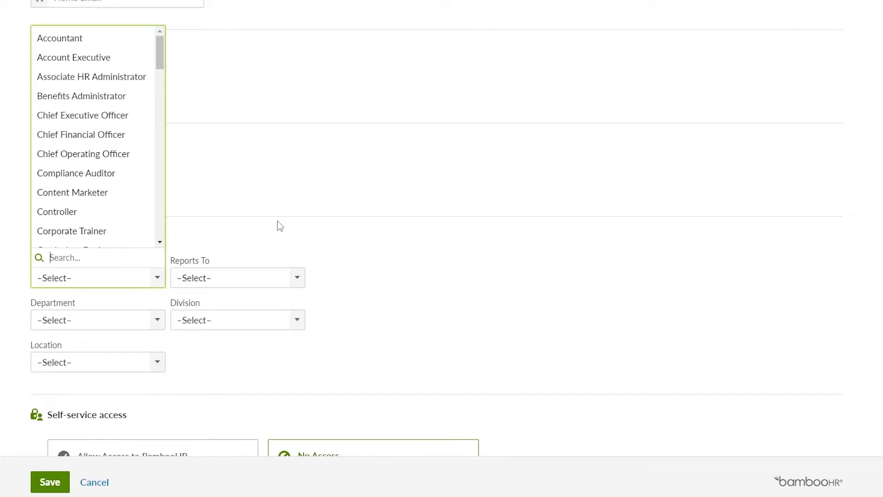
scroll(276, 223, "up", 2)
Step: Choose Accountant as the job title and select a manager under Reports To
left_click(101, 107)
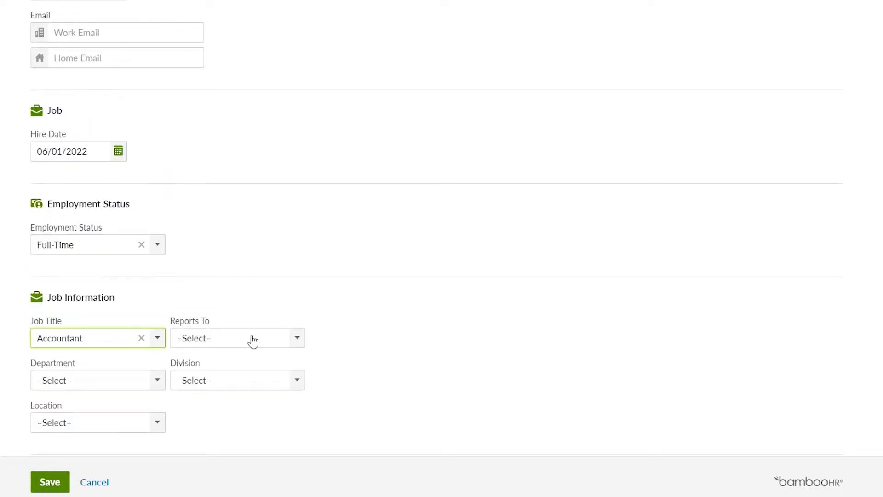
left_click(252, 338)
scroll(234, 281, "up", 1)
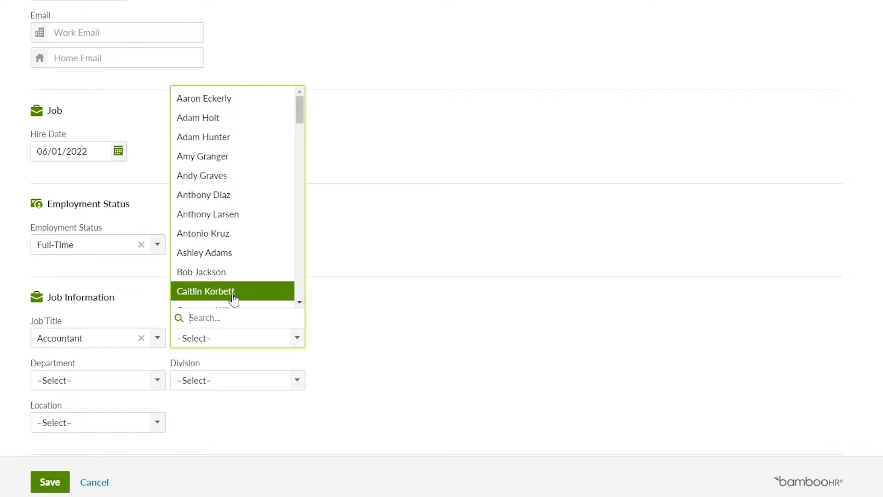
left_click(525, 289)
left_click(237, 341)
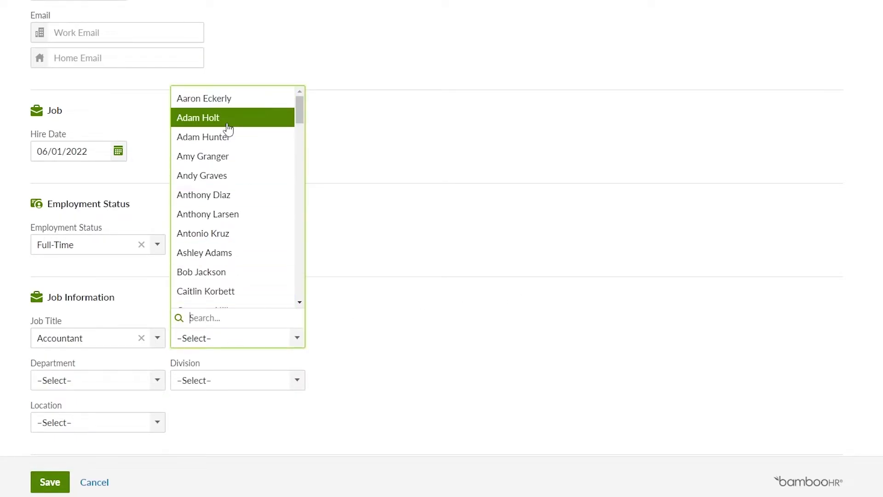
left_click(228, 121)
scroll(276, 243, "down", 3)
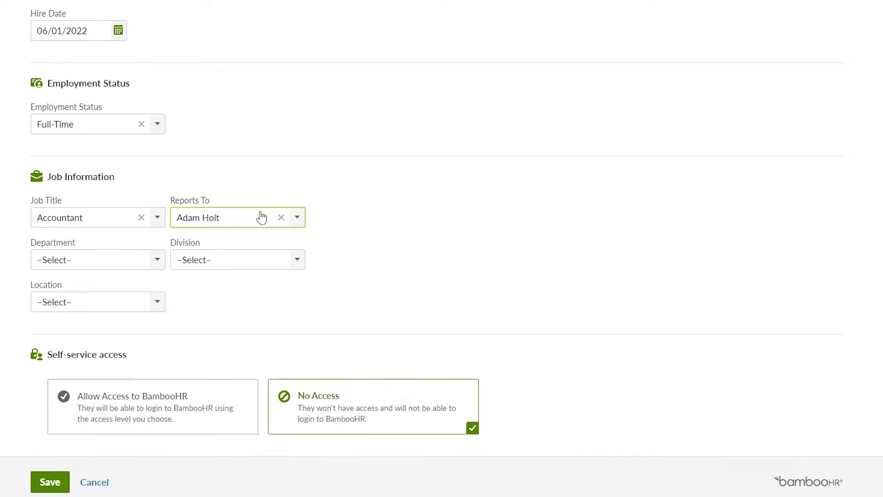
Step: Set department Finance, division North America and location Lindon, Utah
left_click(150, 271)
left_click(111, 322)
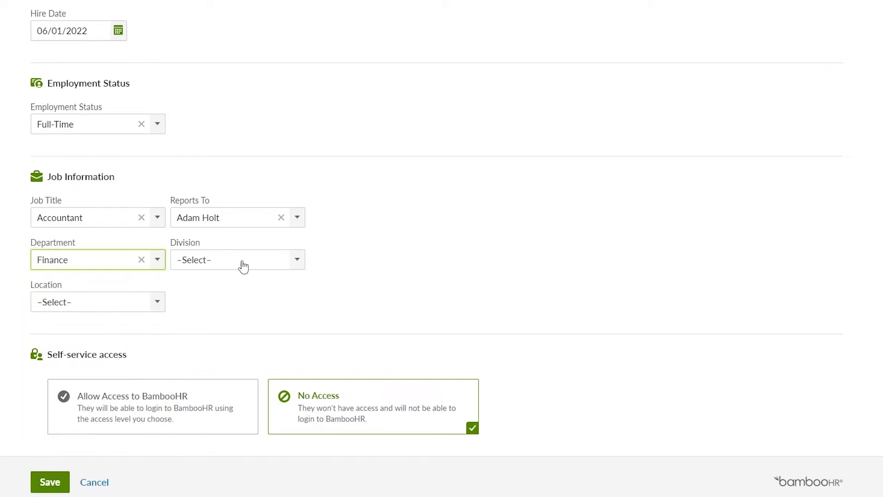
left_click(300, 270)
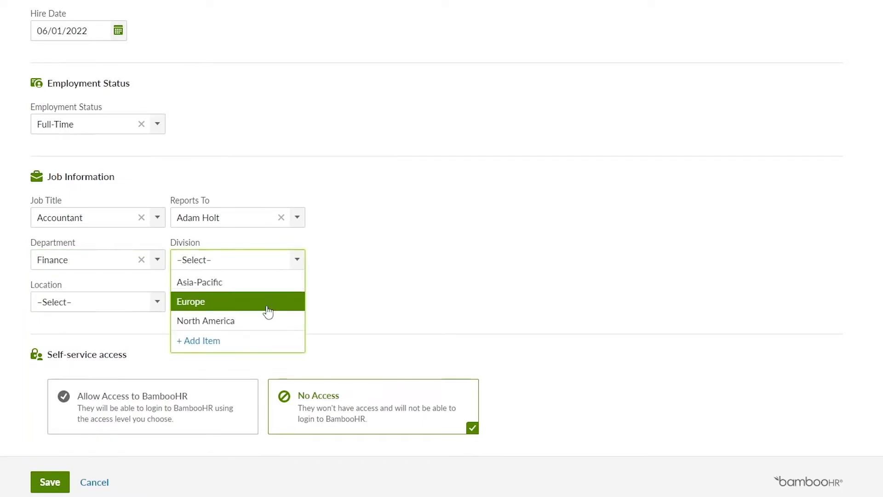
left_click(258, 323)
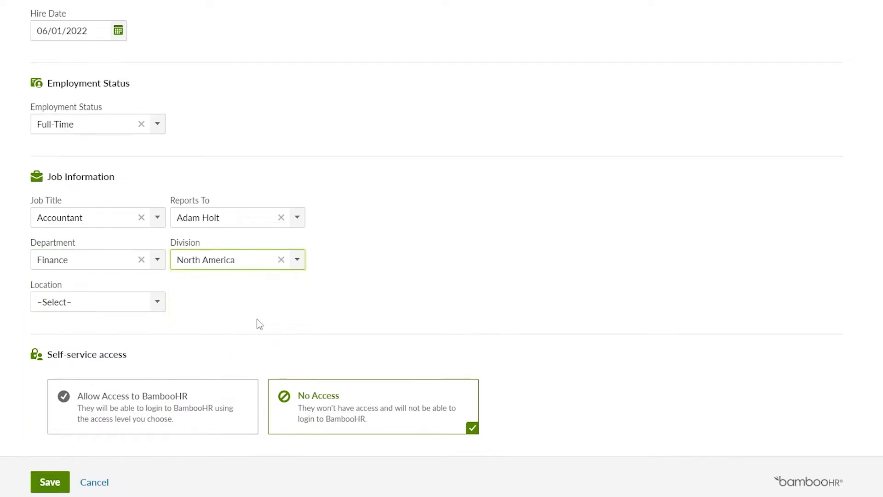
left_click(126, 311)
scroll(119, 406, "down", 2)
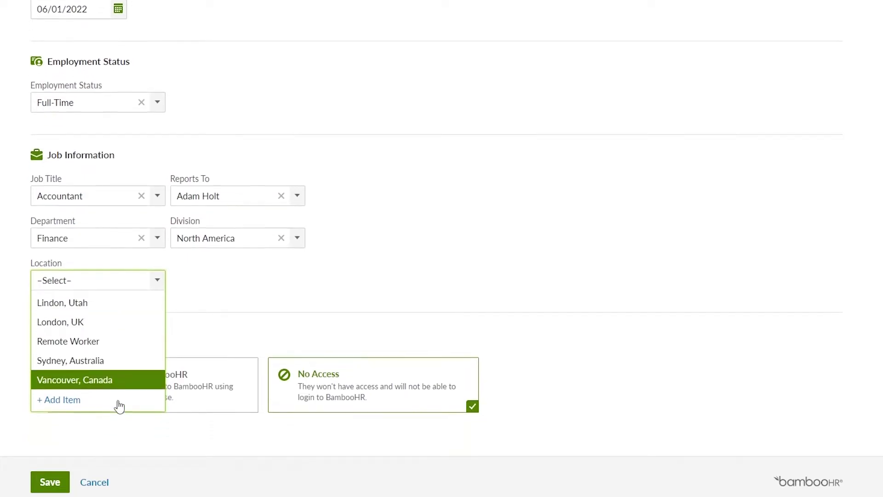
left_click(112, 303)
scroll(112, 263, "down", 2)
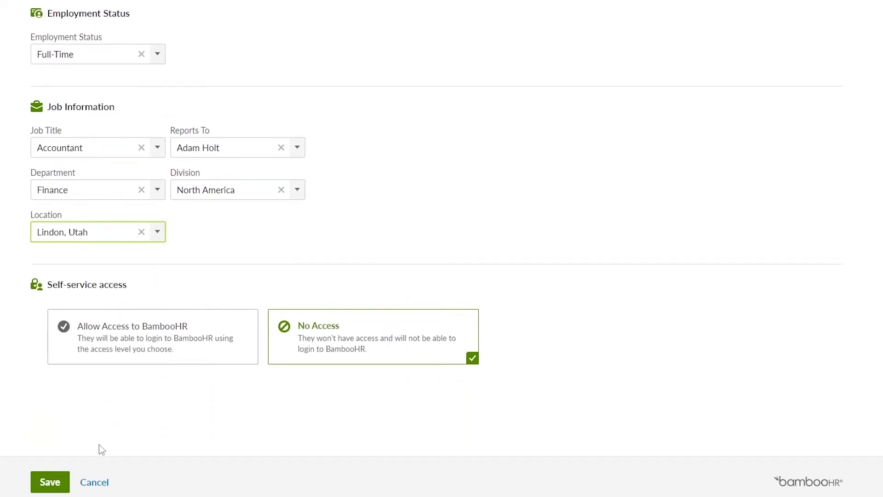
Step: Save the new Accountant employee record, then return to the Home page
left_click(55, 488)
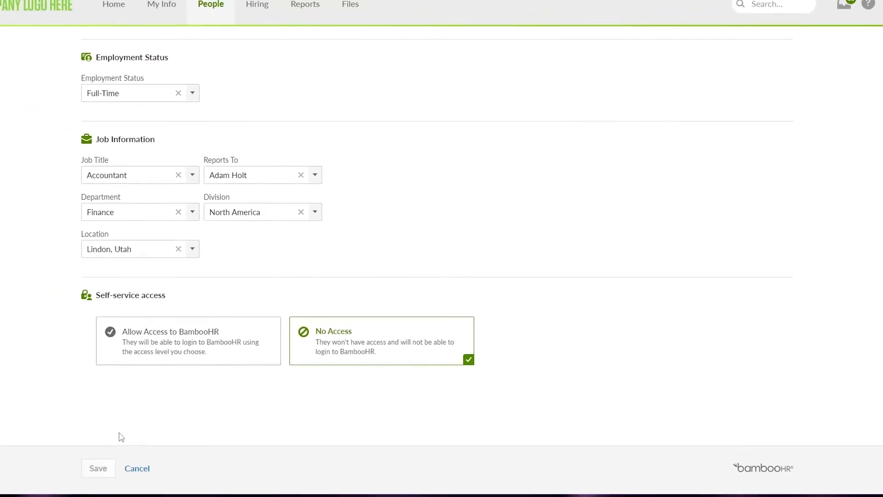
scroll(258, 286, "up", 5)
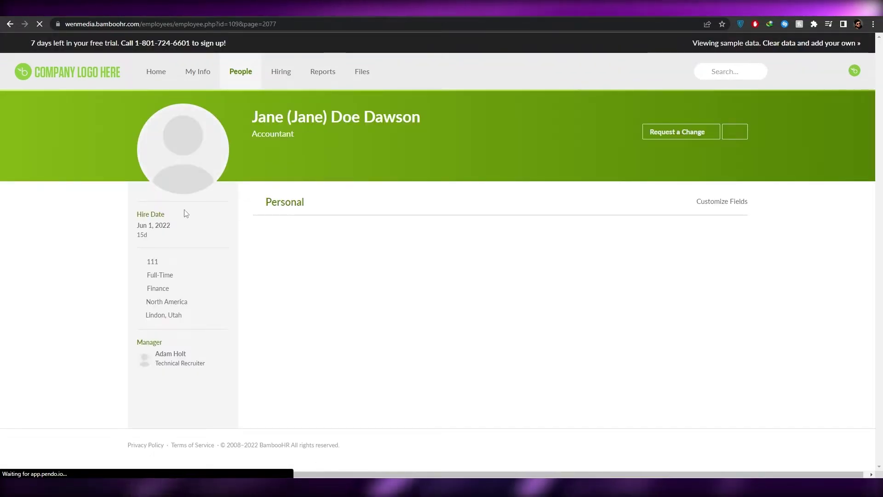
left_click(152, 77)
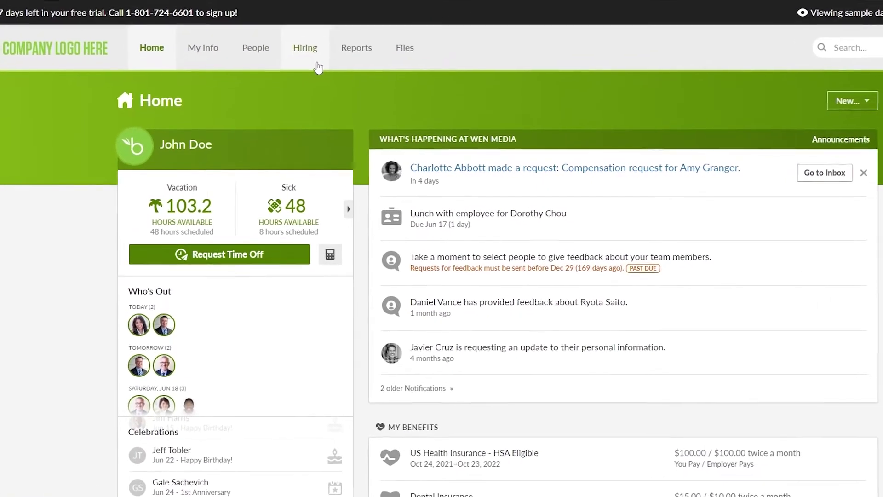
Step: Browse Hiring candidates, then view the Finance, Marketing and Software Engineer talent pools
left_click(303, 50)
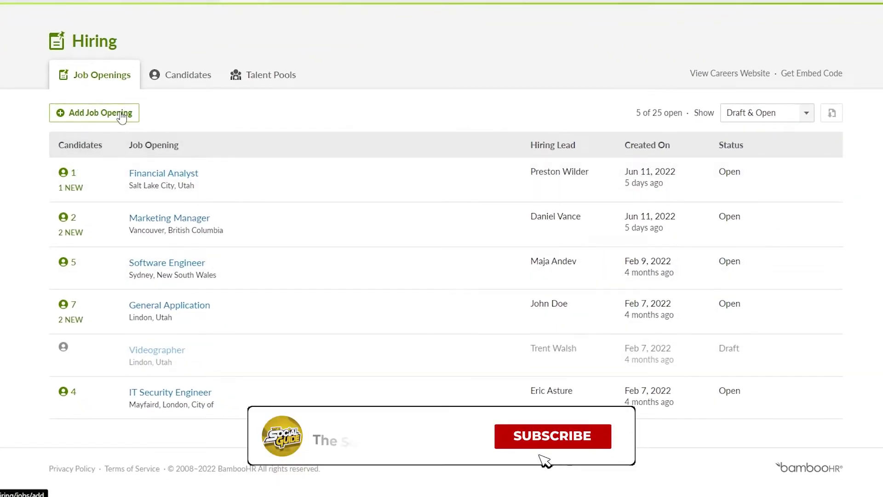
left_click(172, 79)
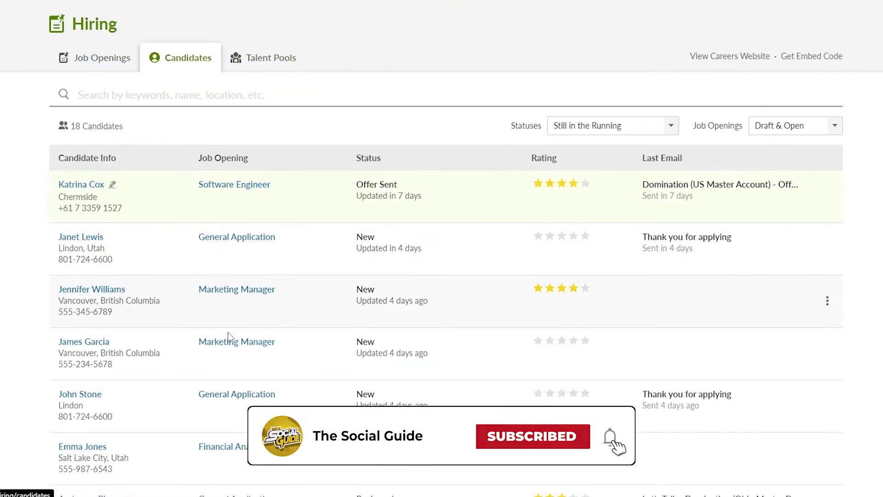
scroll(231, 338, "down", 5)
scroll(231, 336, "up", 5)
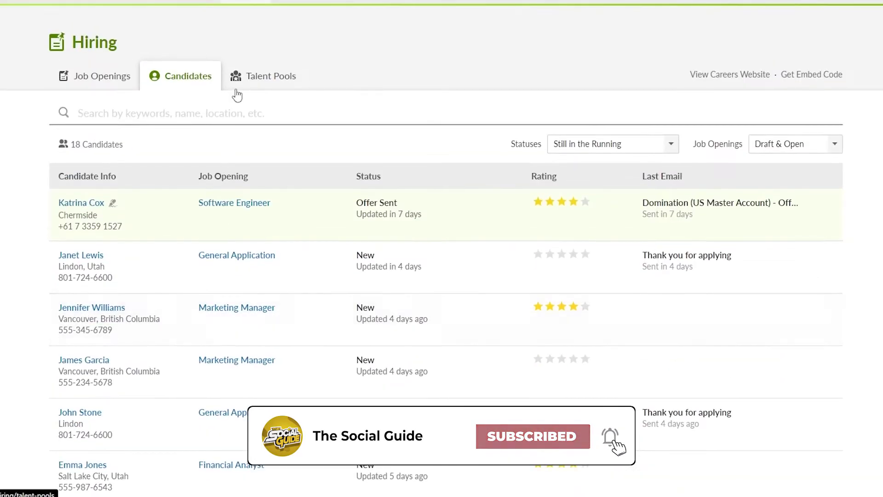
left_click(276, 85)
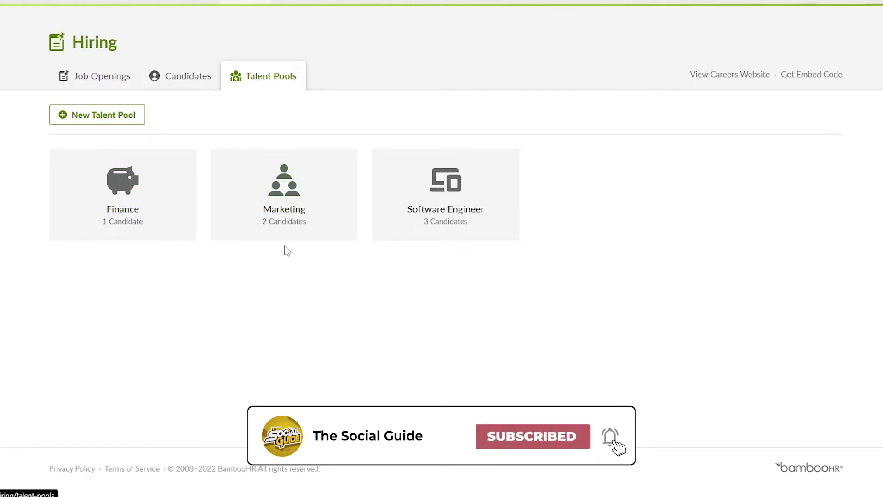
scroll(196, 44, "up", 2)
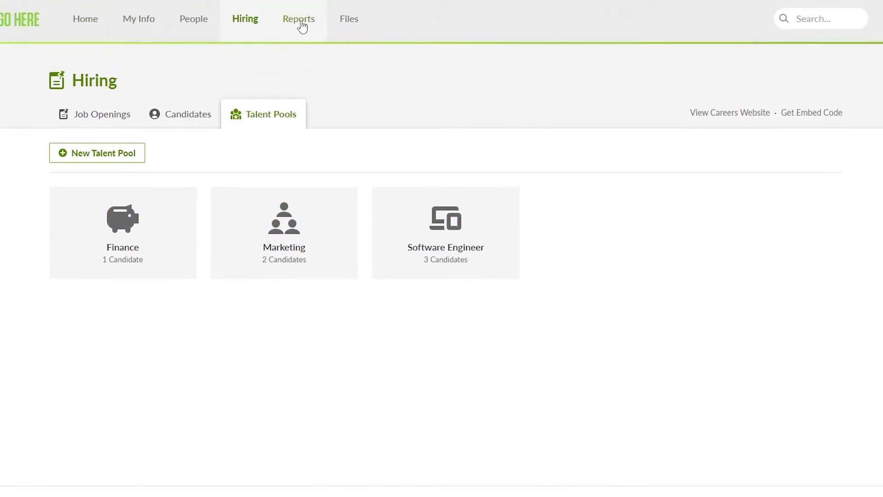
Step: Scroll through the Standard Reports list in Reports, then switch to My Reports
left_click(298, 19)
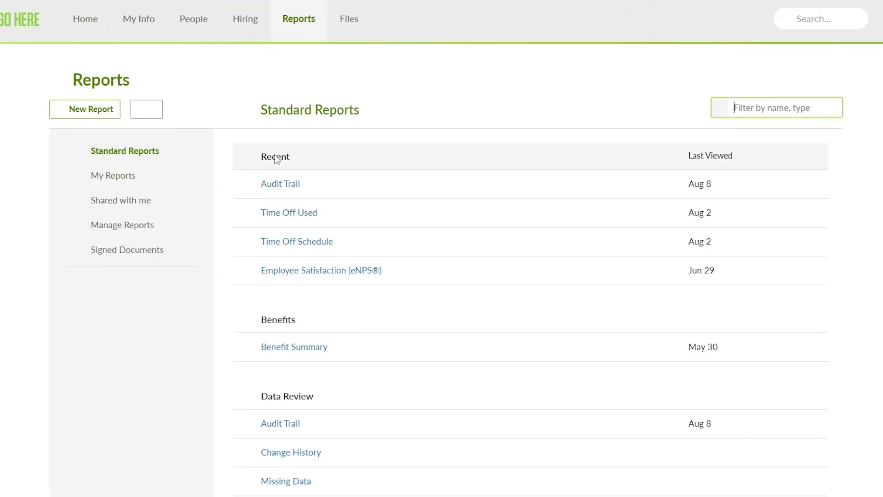
scroll(267, 166, "down", 3)
scroll(271, 179, "down", 8)
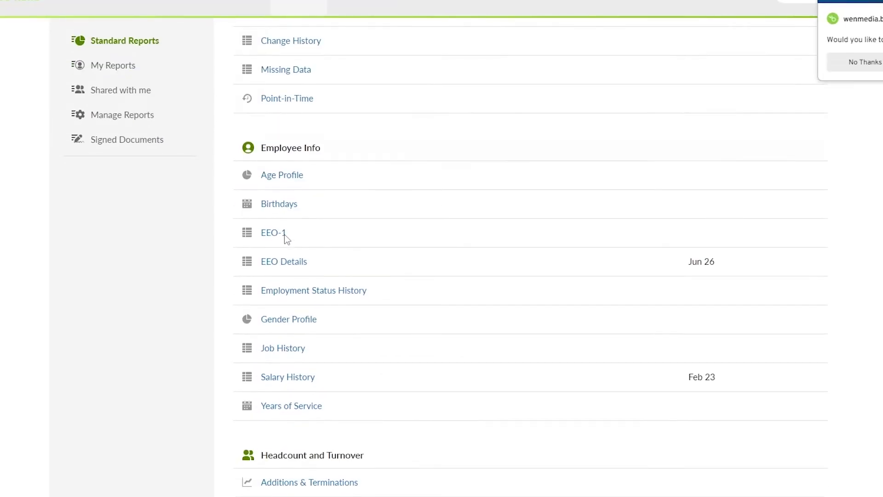
scroll(322, 354, "down", 6)
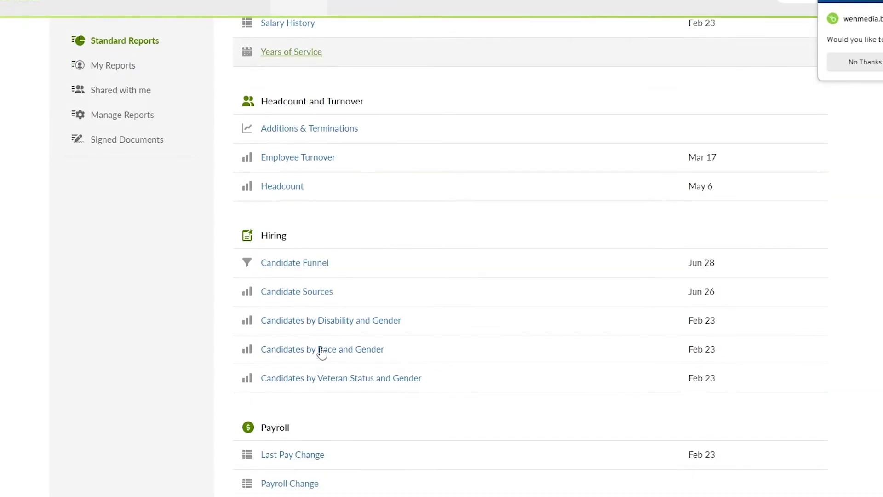
scroll(318, 349, "up", 10)
scroll(308, 339, "up", 5)
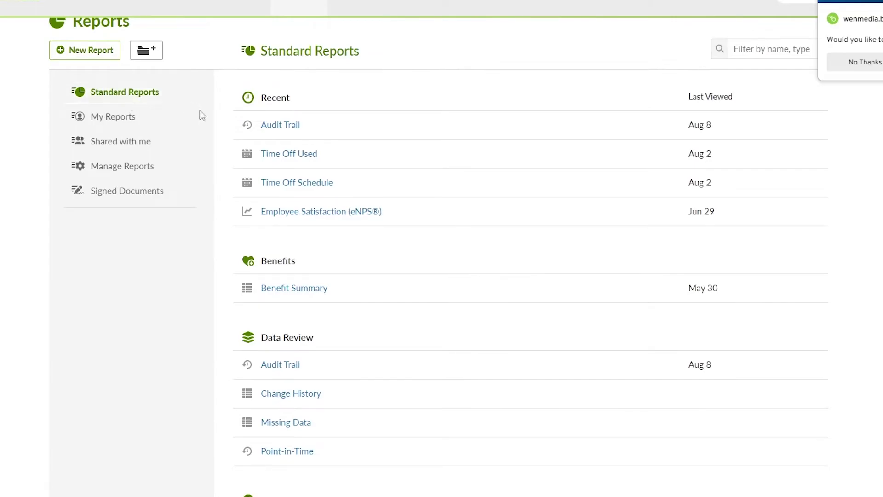
scroll(304, 216, "down", 7)
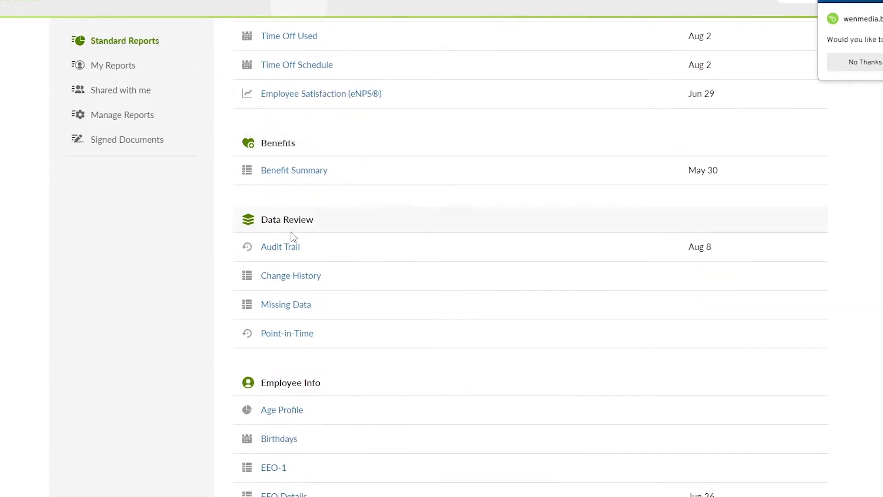
scroll(277, 313, "down", 5)
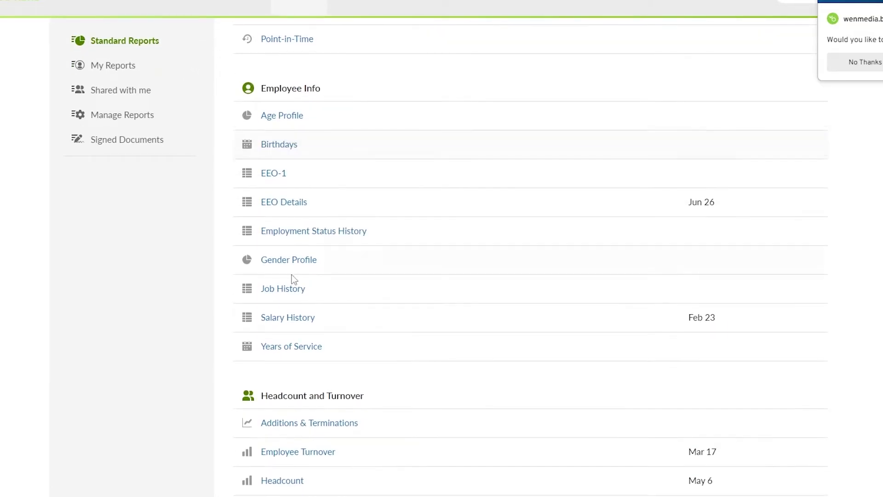
scroll(313, 299, "down", 9)
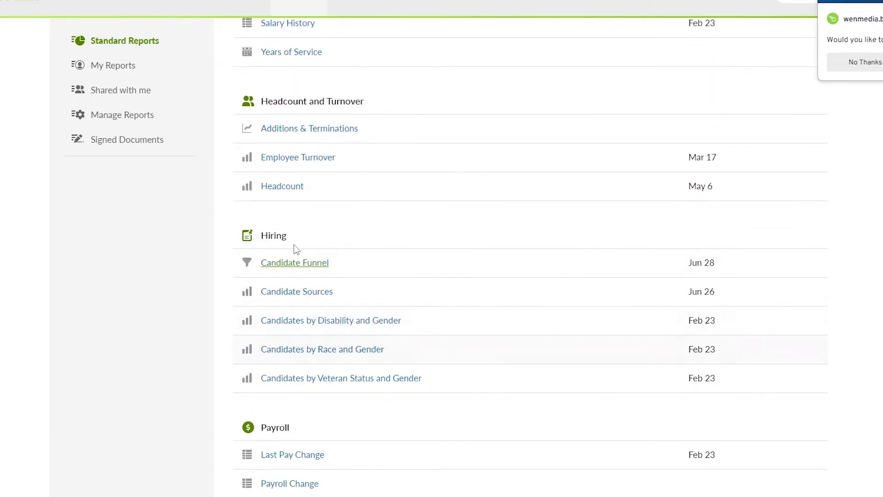
scroll(304, 262, "down", 4)
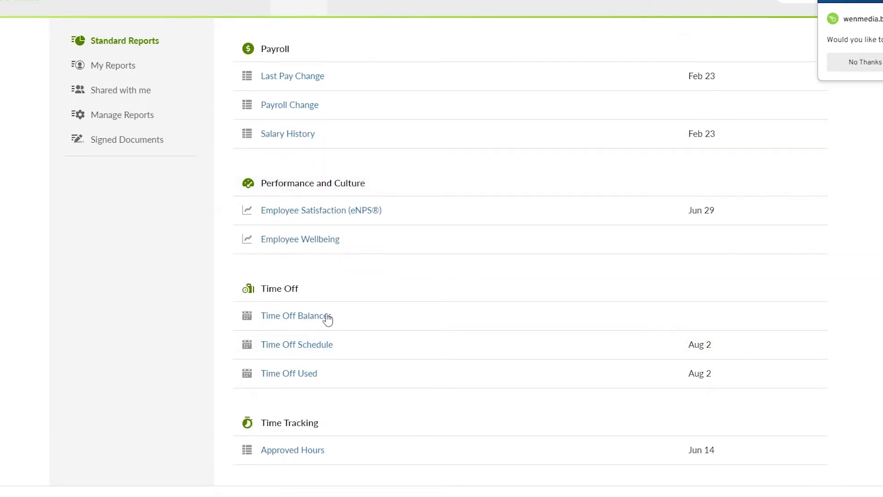
scroll(230, 428, "up", 17)
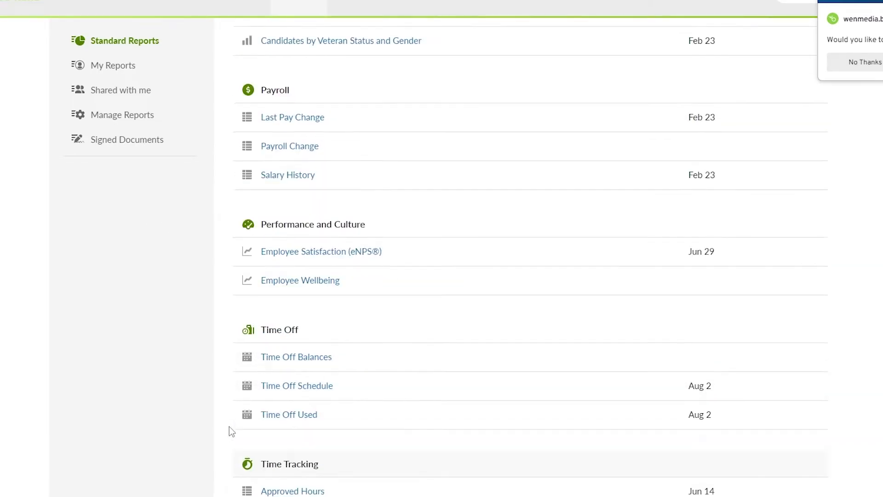
left_click(115, 68)
Step: View Shared with Me, Manage Reports and Signed Documents, then the Files signature templates
left_click(173, 199)
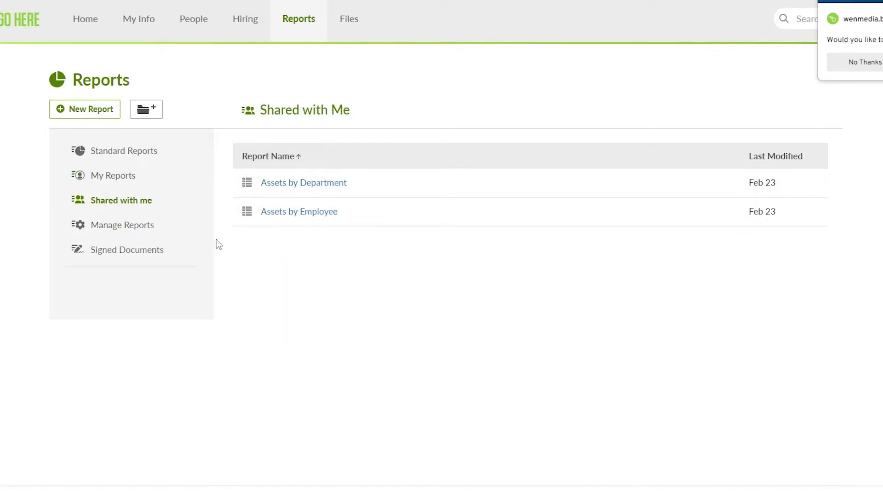
left_click(103, 228)
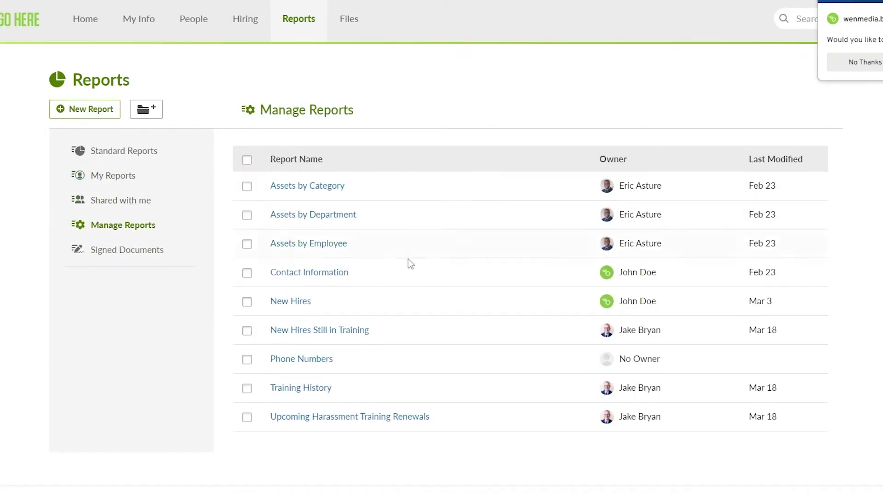
left_click(135, 259)
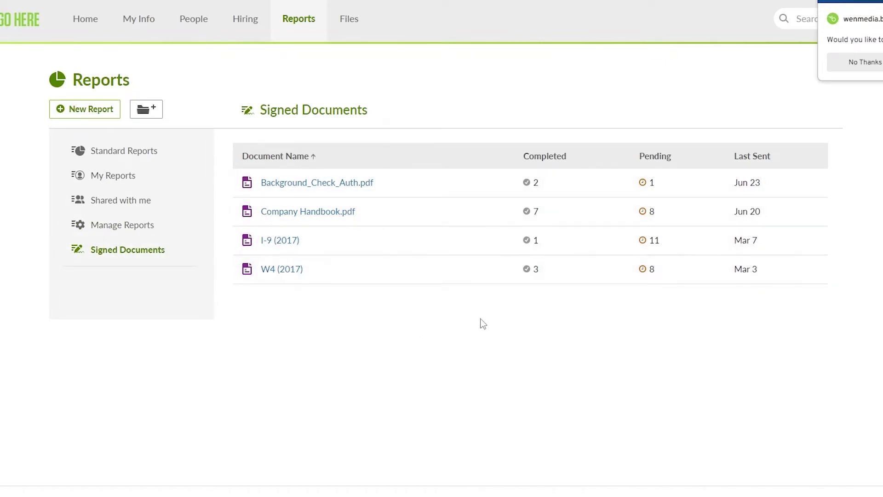
left_click(872, 65)
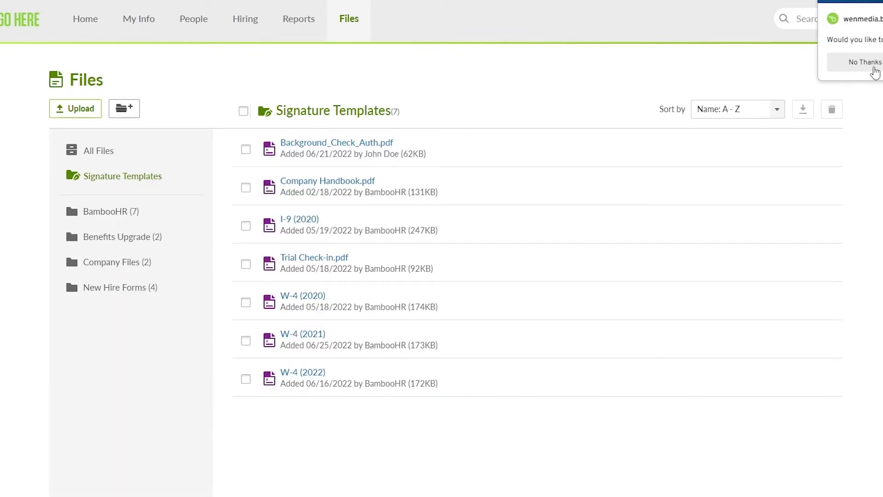
Step: Dismiss the browser notification prompt and return to the Home dashboard
left_click(874, 69)
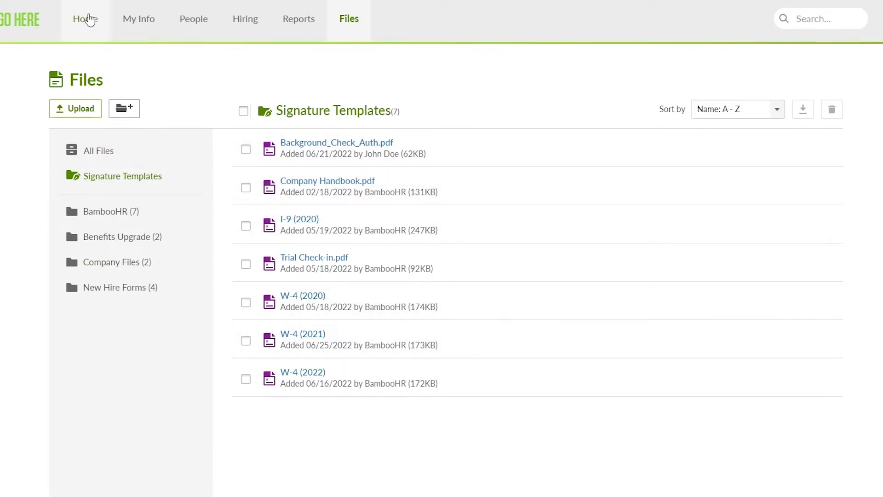
left_click(88, 19)
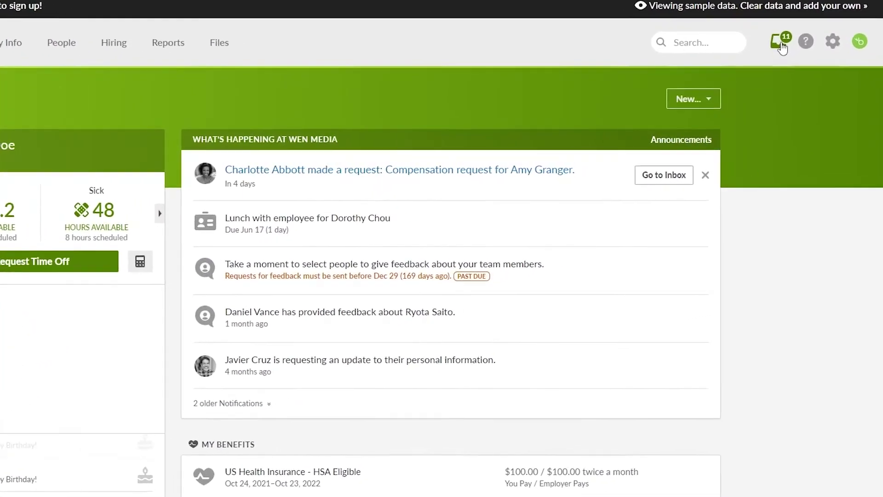
left_click(793, 71)
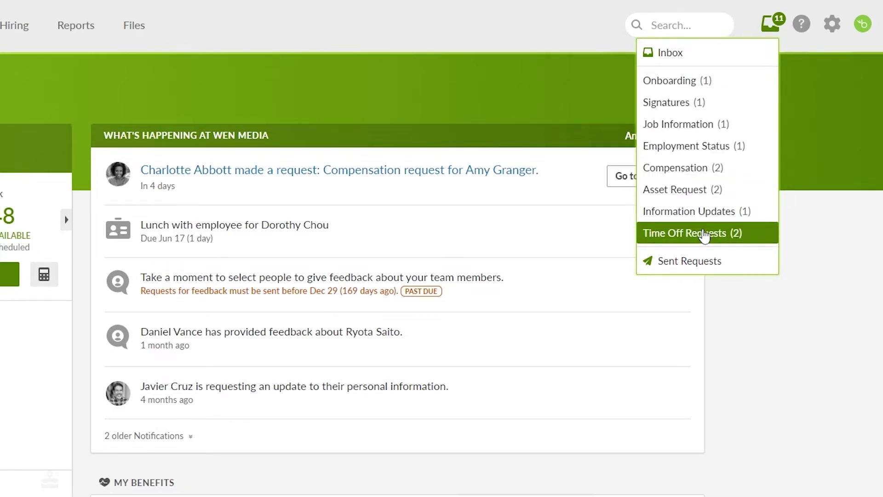
left_click(868, 276)
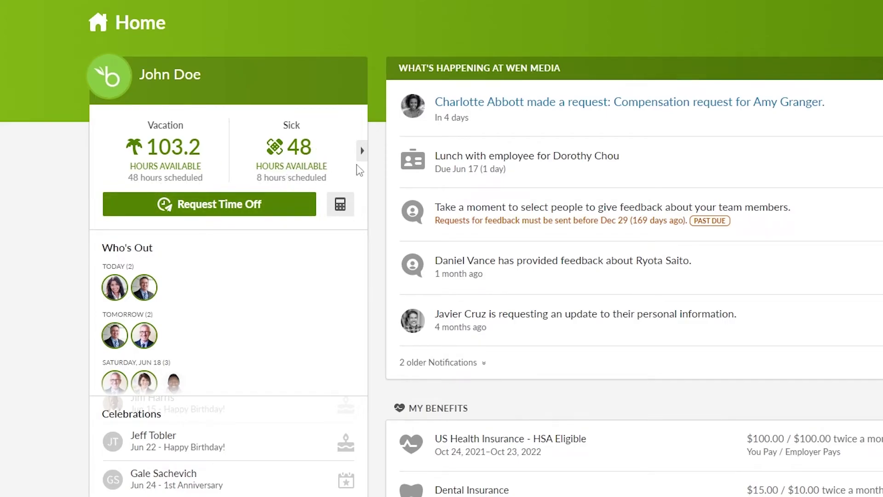
Step: Advance the time-off card to Comp/In Lieu Time and FMLA, then review the Home benefits list
left_click(363, 151)
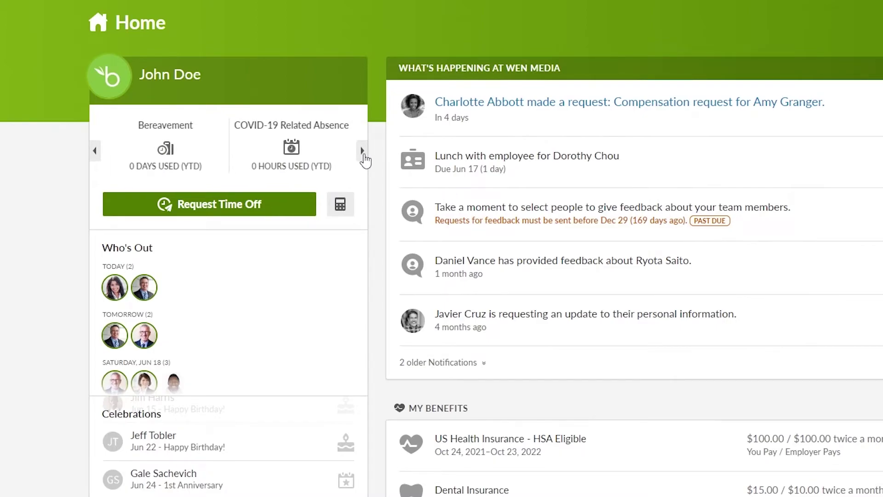
left_click(363, 152)
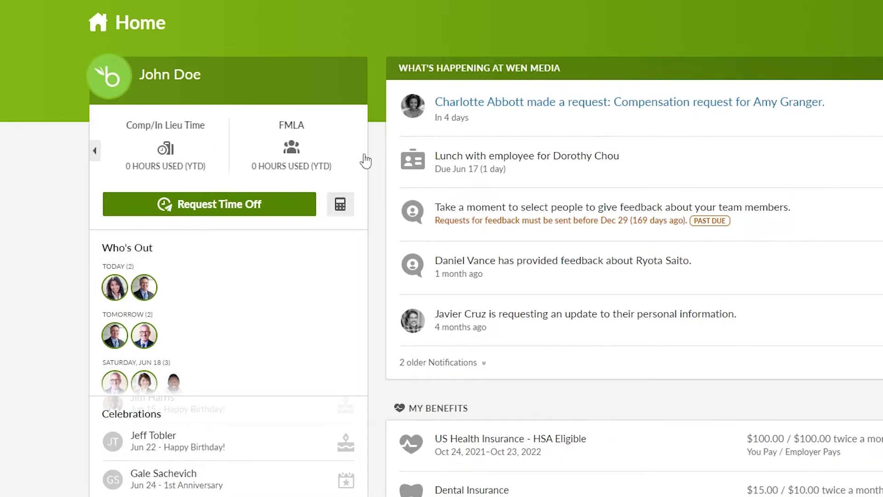
scroll(406, 168, "down", 10)
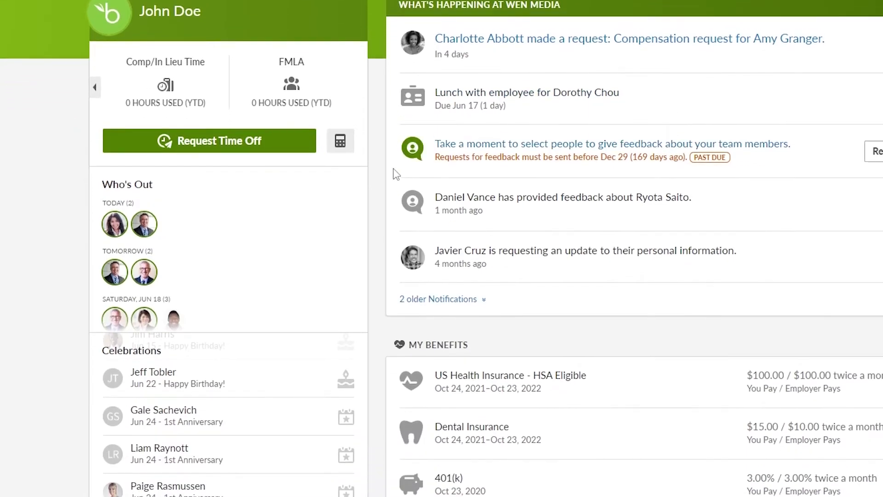
scroll(391, 177, "down", 6)
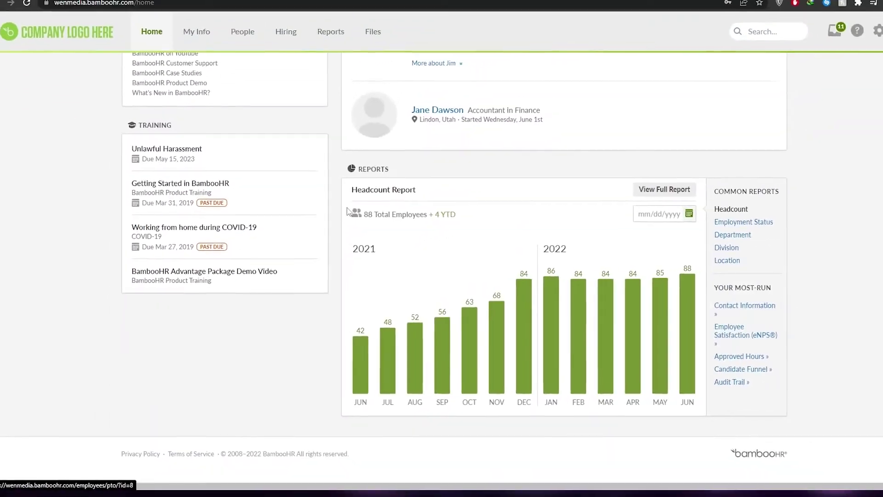
scroll(343, 214, "up", 6)
scroll(339, 219, "up", 7)
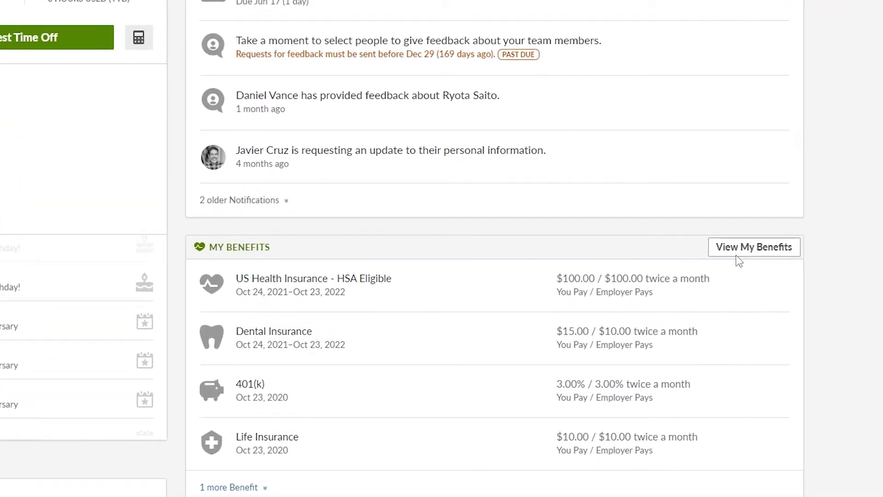
Step: Open View My Benefits and review the health, dental, 401(k), life and disability plans
left_click(740, 253)
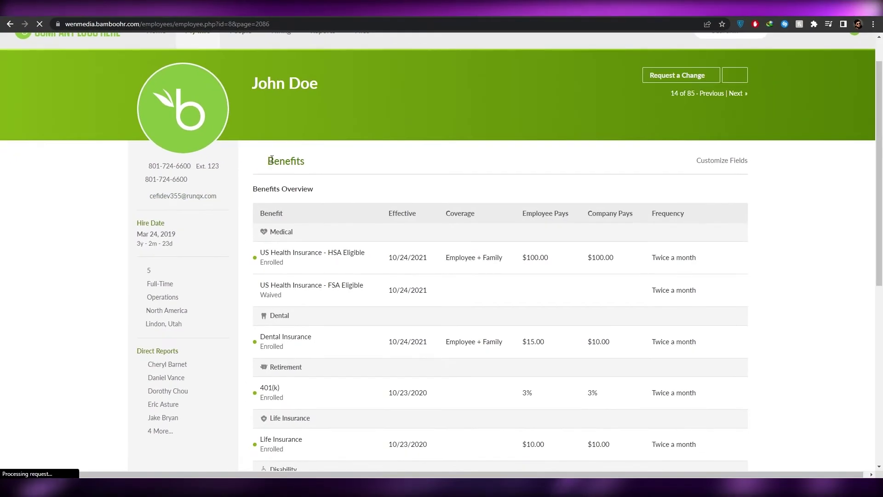
scroll(310, 187, "down", 2)
scroll(322, 380, "down", 2)
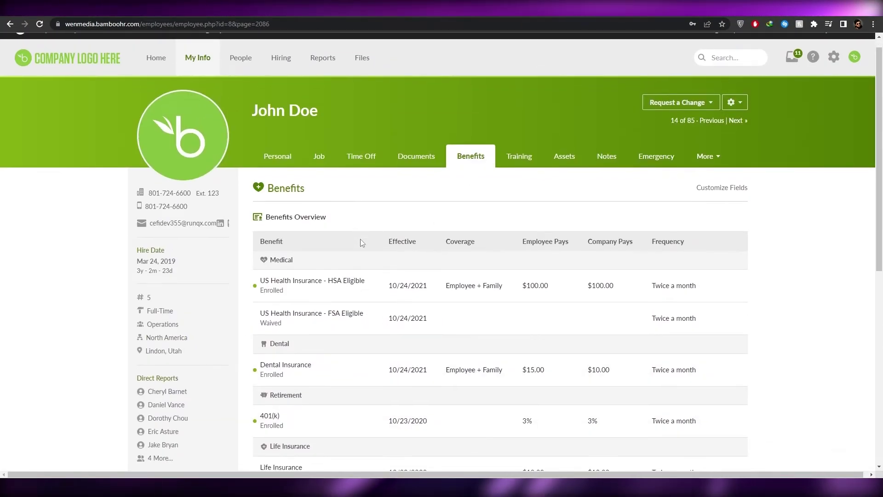
scroll(361, 242, "down", 8)
scroll(363, 239, "up", 6)
scroll(363, 240, "up", 2)
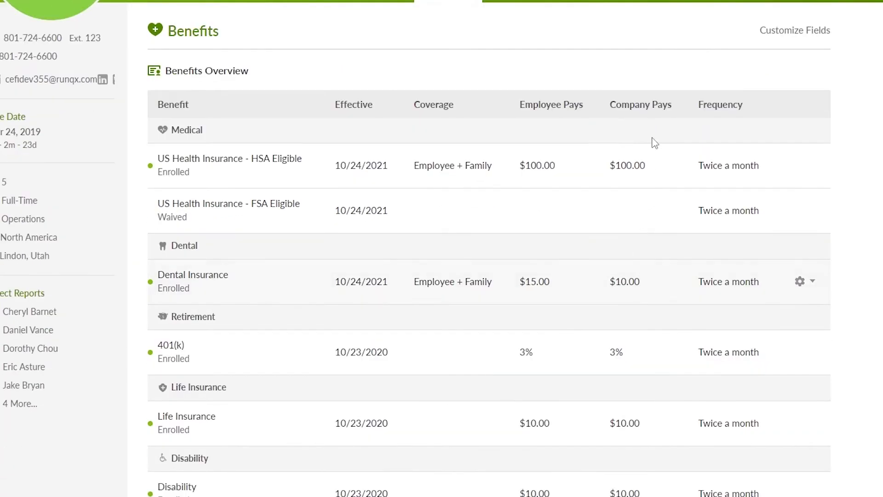
scroll(186, 175, "down", 9)
scroll(290, 321, "up", 10)
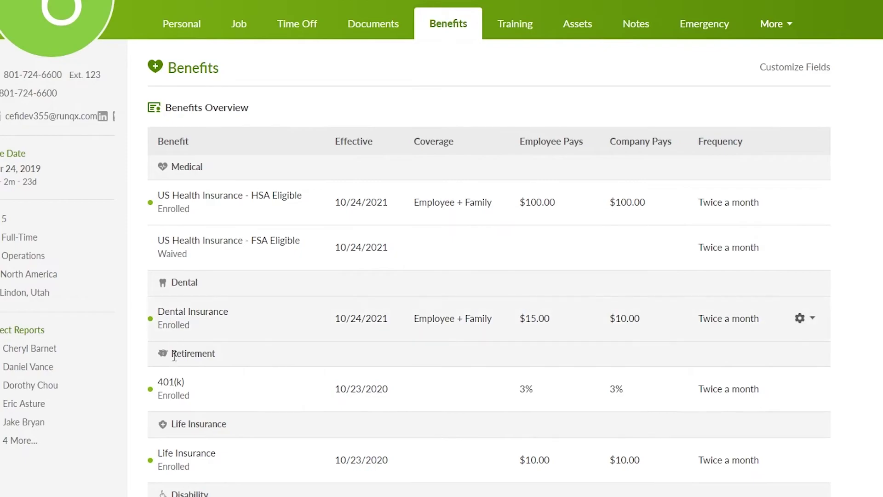
scroll(257, 228, "down", 2)
scroll(211, 244, "down", 6)
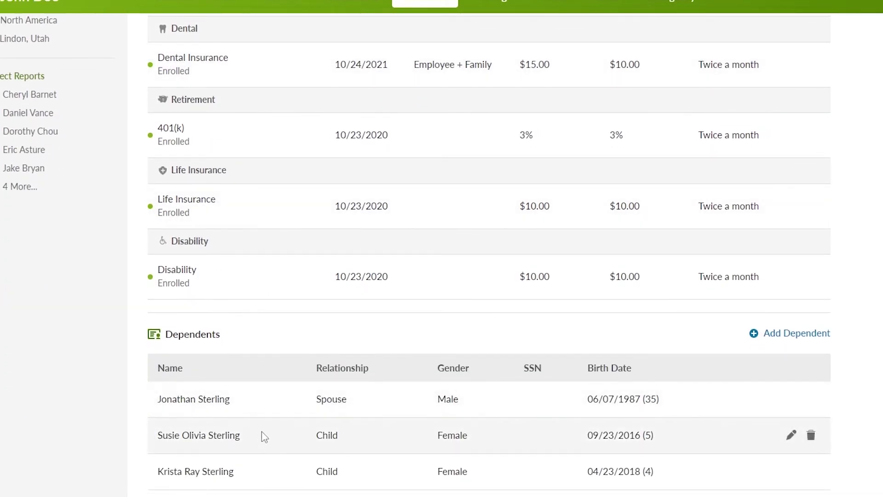
scroll(228, 322, "up", 2)
scroll(219, 367, "up", 8)
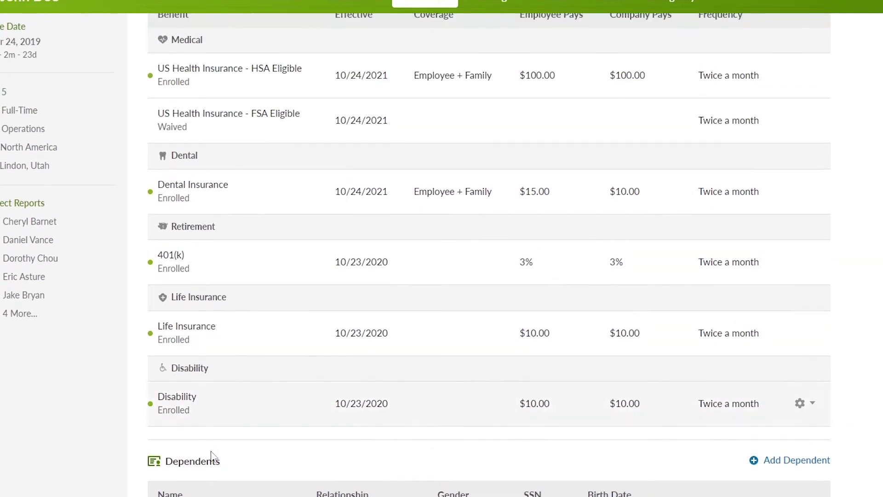
scroll(182, 258, "down", 12)
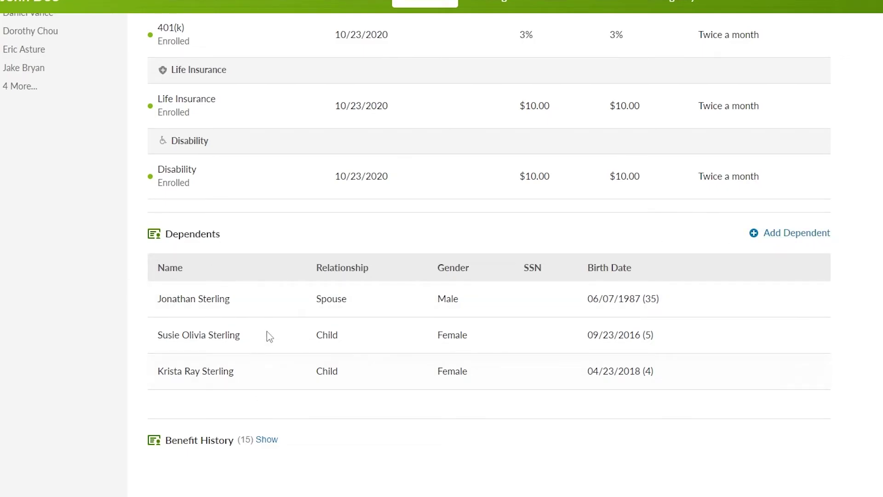
scroll(228, 304, "up", 1)
mouse_move(228, 306)
scroll(228, 305, "up", 10)
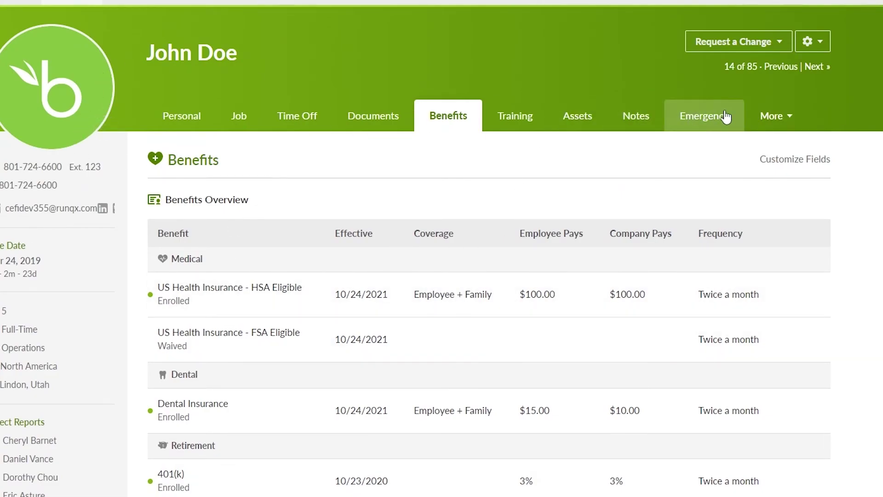
scroll(712, 153, "down", 3)
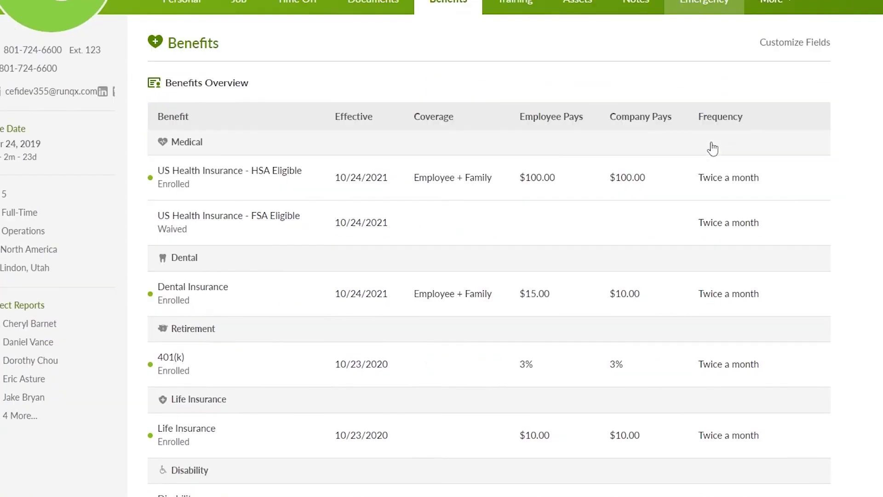
Step: Review the employee's emergency contacts, then view their Onboarding page, which has no tasks yet
left_click(732, 5)
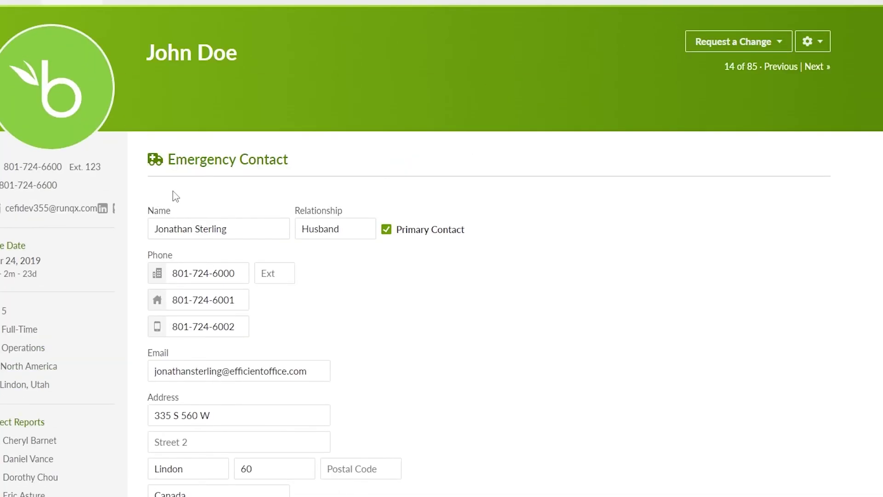
scroll(295, 138, "down", 3)
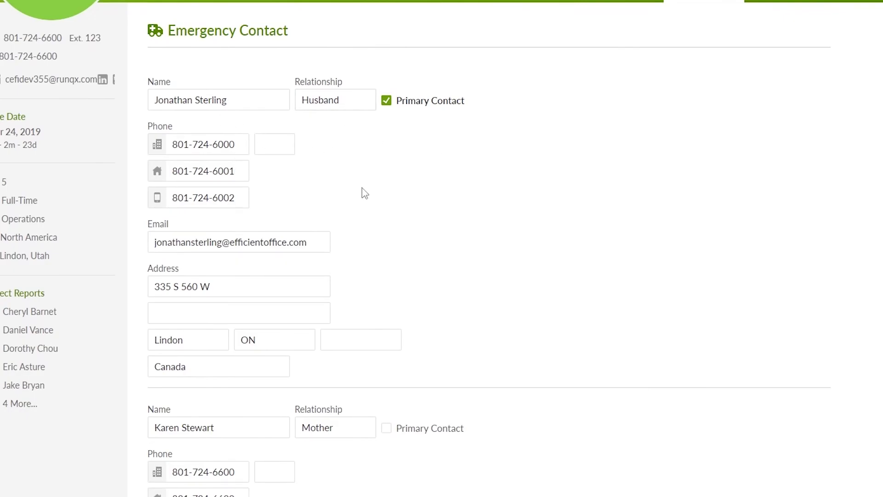
scroll(706, 302, "up", 3)
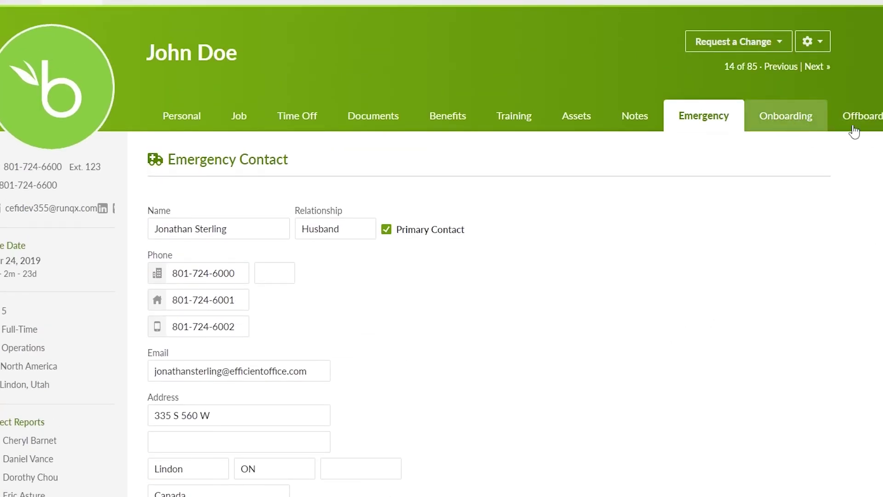
left_click(826, 125)
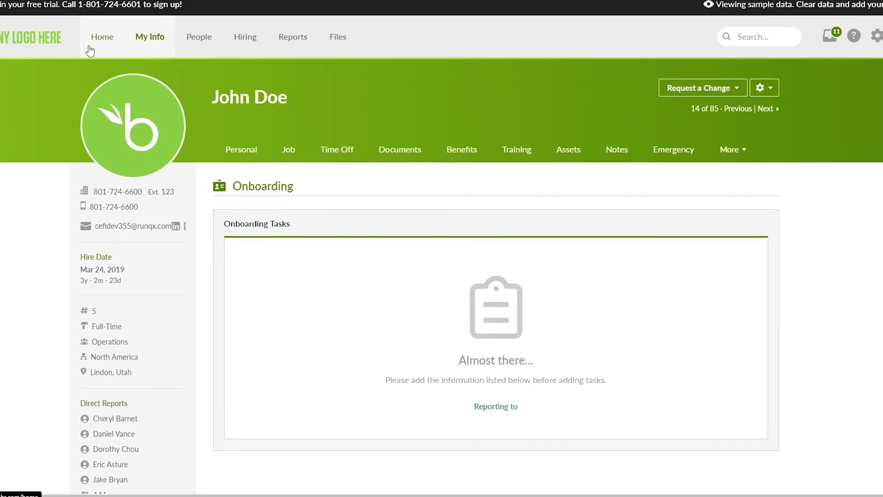
Step: Return to the Home dashboard and check the new Finance Accountant under Welcome to Wen Media
left_click(90, 50)
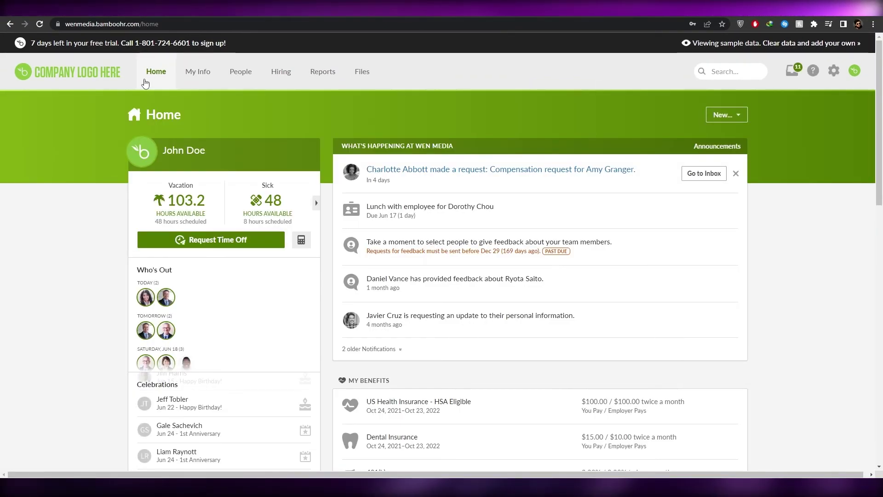
scroll(562, 246, "down", 4)
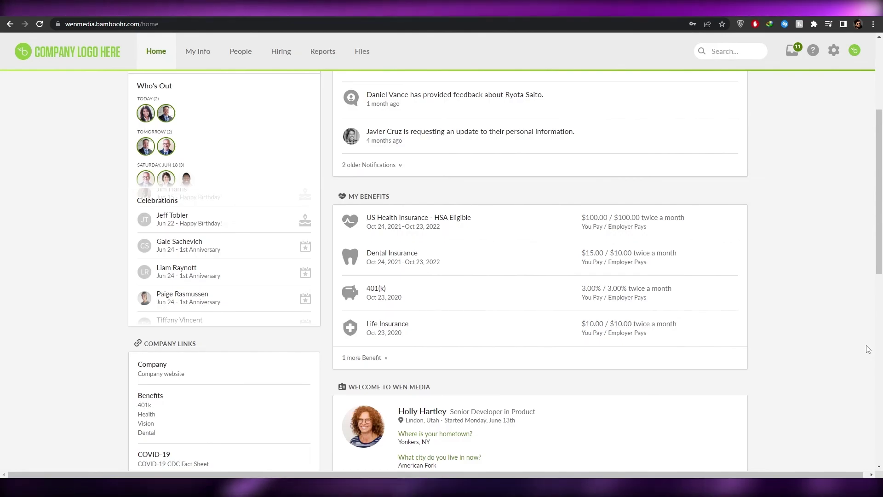
scroll(868, 349, "down", 1)
scroll(868, 349, "down", 10)
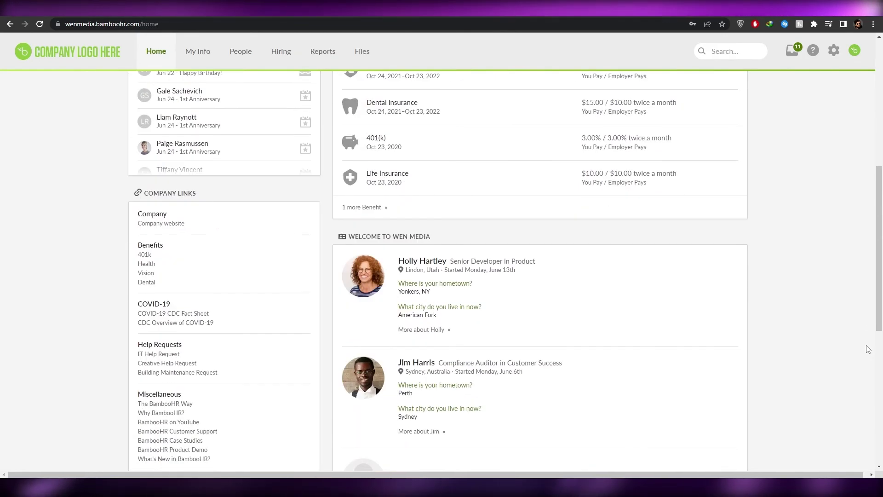
scroll(868, 349, "up", 10)
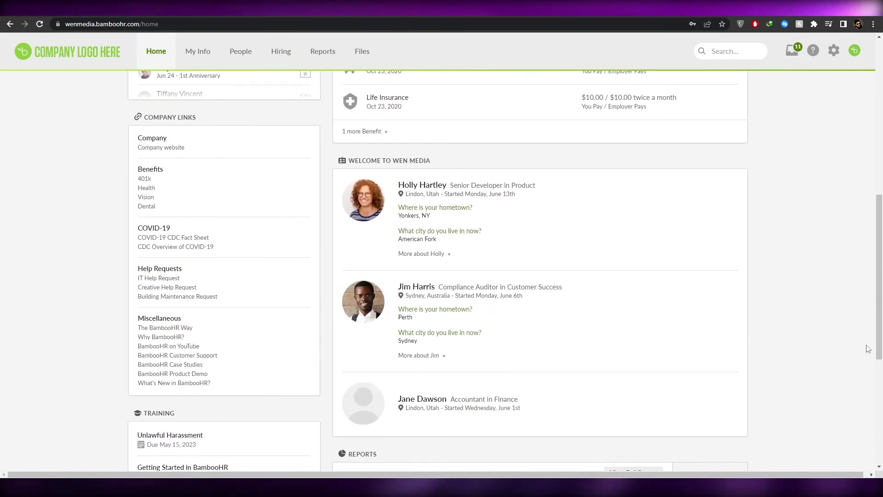
scroll(868, 348, "up", 3)
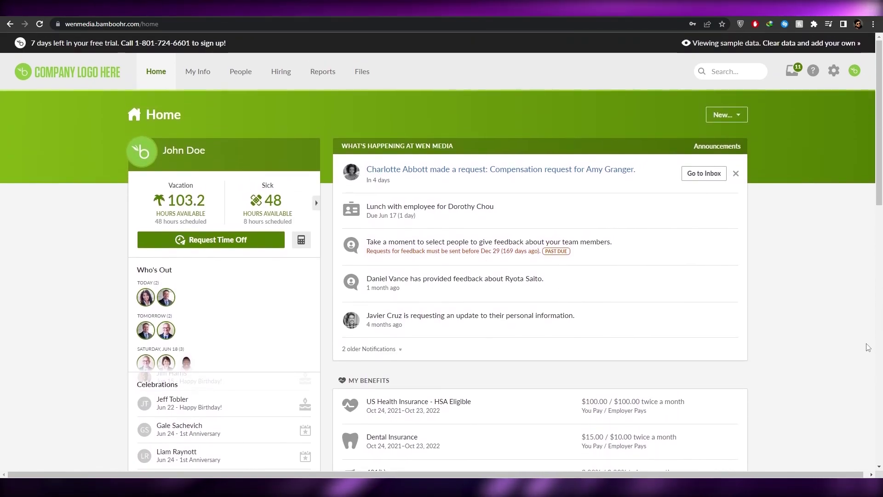